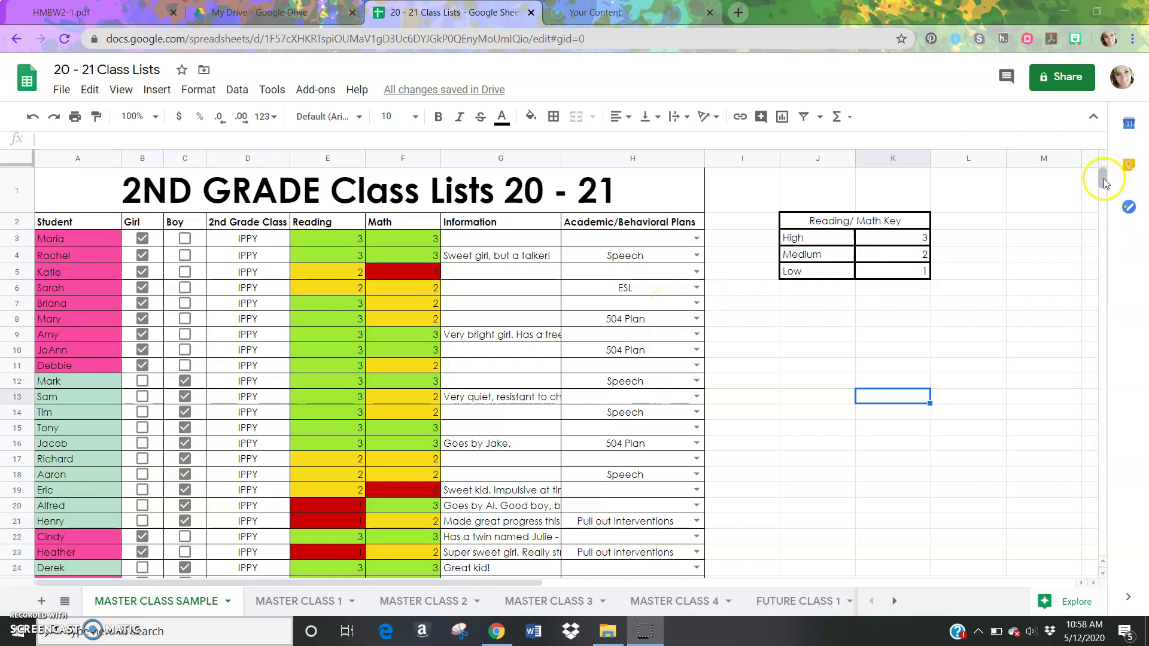
# Switch to the empty MASTER CLASS 1 sheet and view its sheet tab options
pyautogui.moveTo(1105, 183); pyautogui.dragTo(1104, 188)
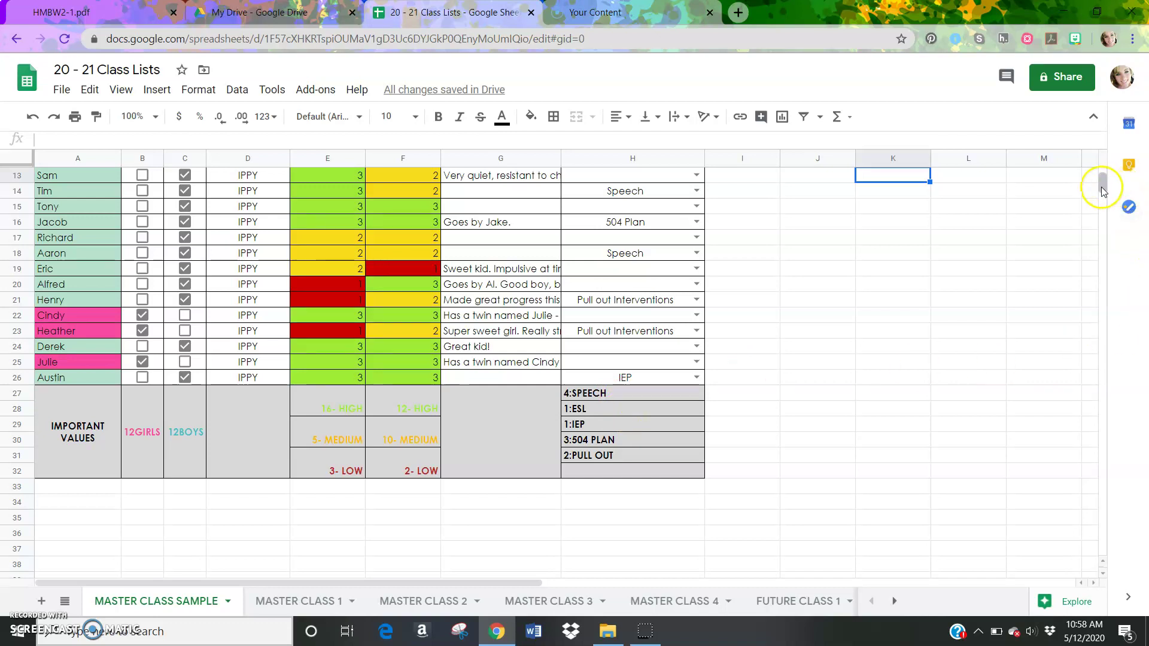
pyautogui.moveTo(1105, 190); pyautogui.dragTo(1104, 183)
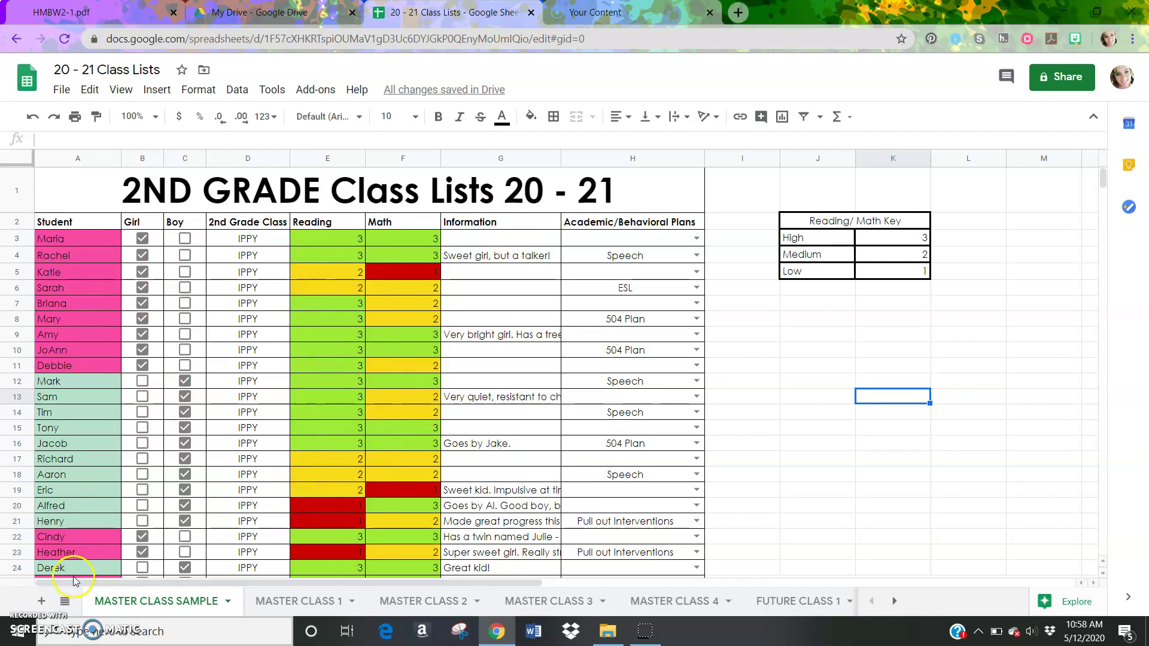
pyautogui.hotkey('ctrl', 'pagedown')
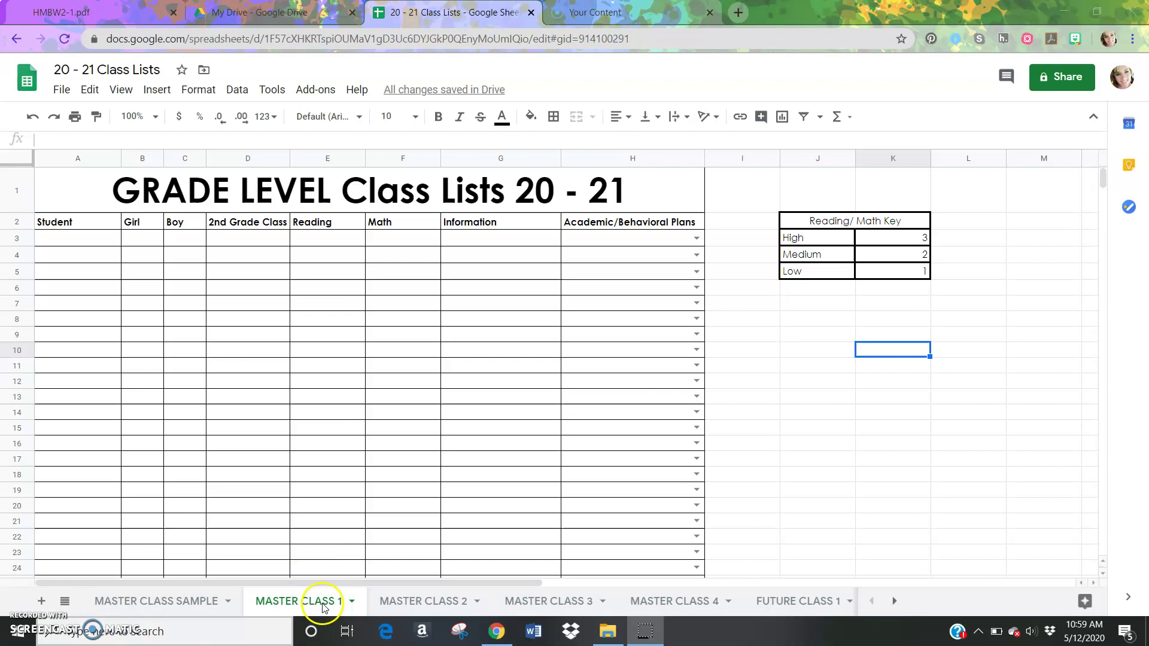
pyautogui.rightClick(287, 607)
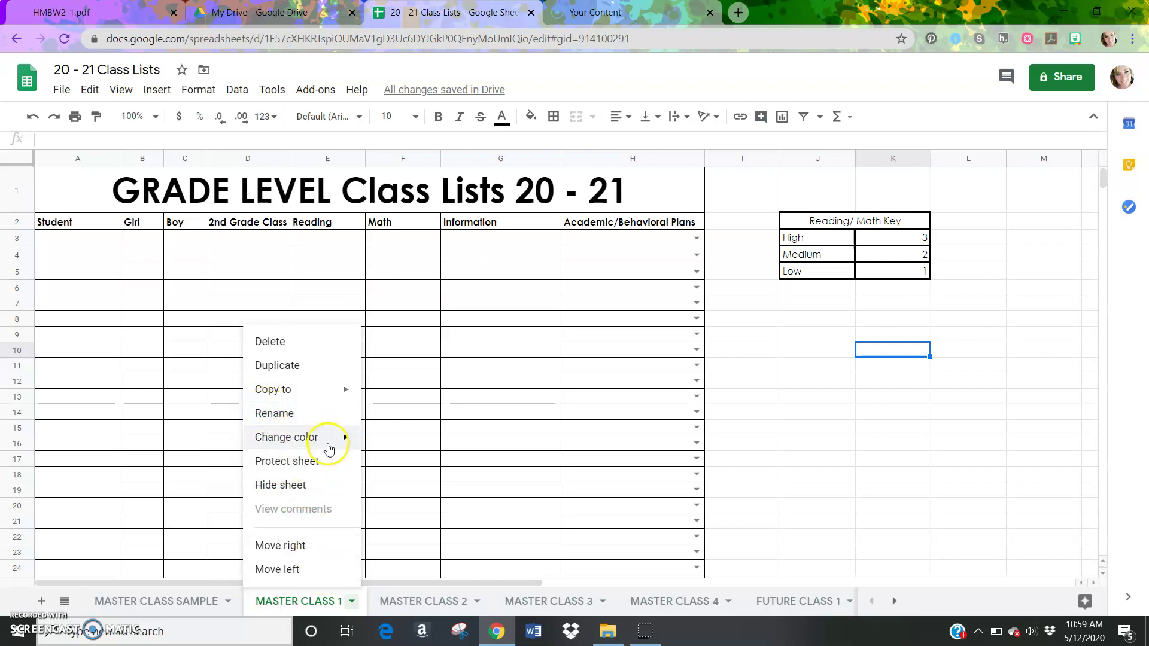
pyautogui.moveTo(327, 446)
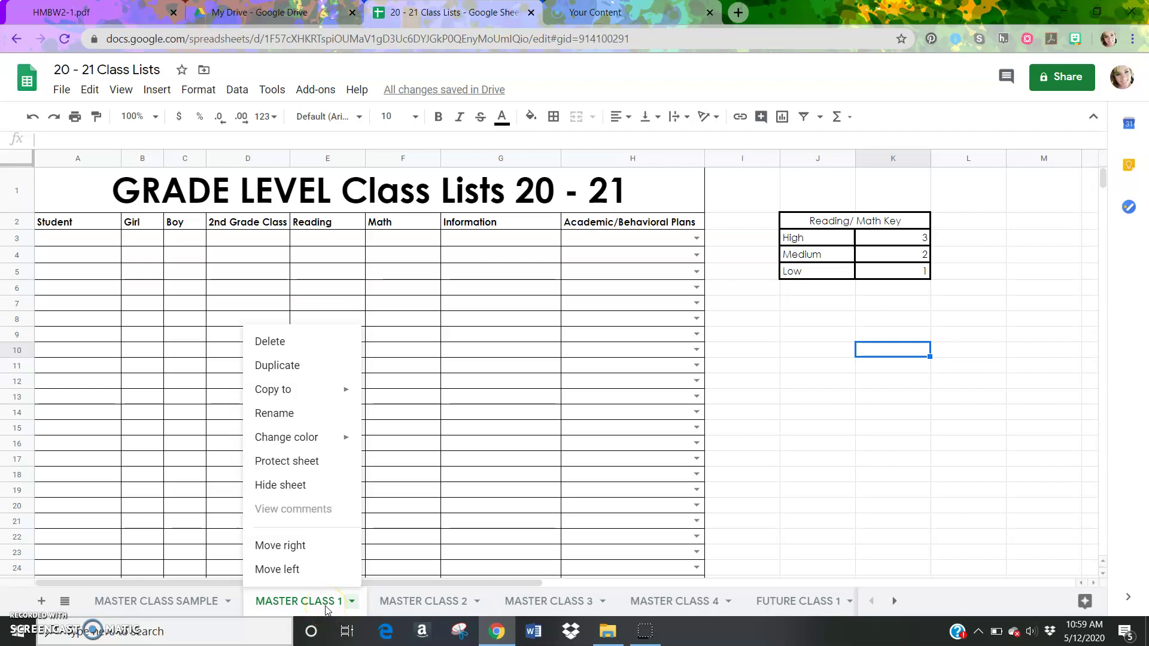
# Enter the student's full name in cell A3 of MASTER CLASS 1
pyautogui.click(55, 238)
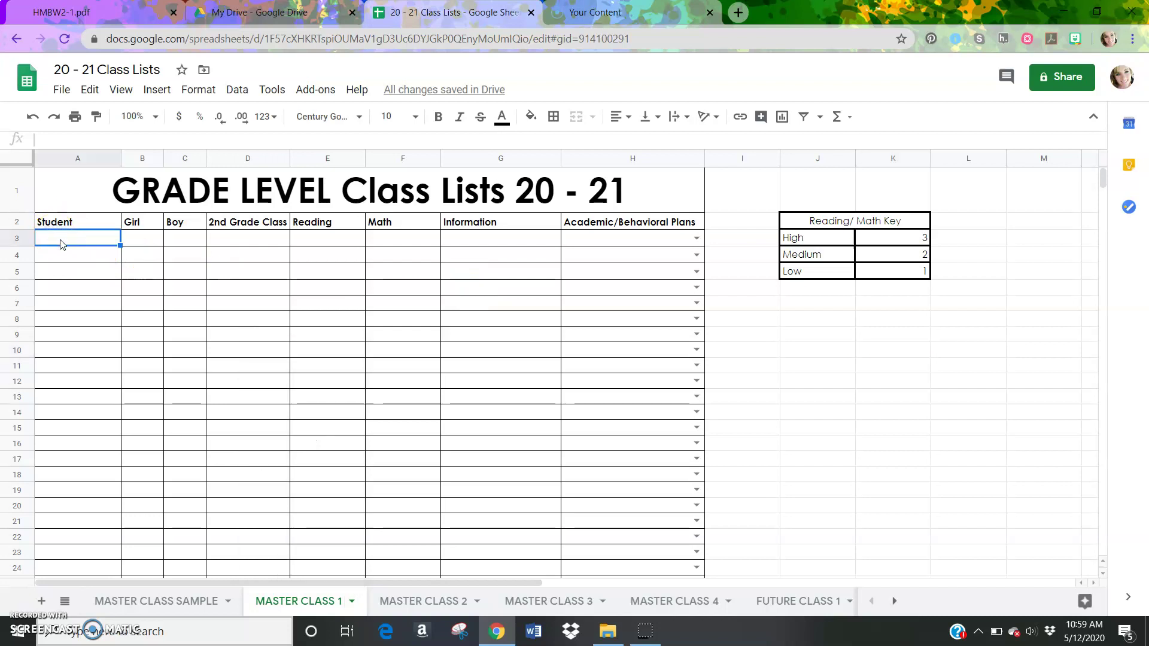
pyautogui.doubleClick(61, 241)
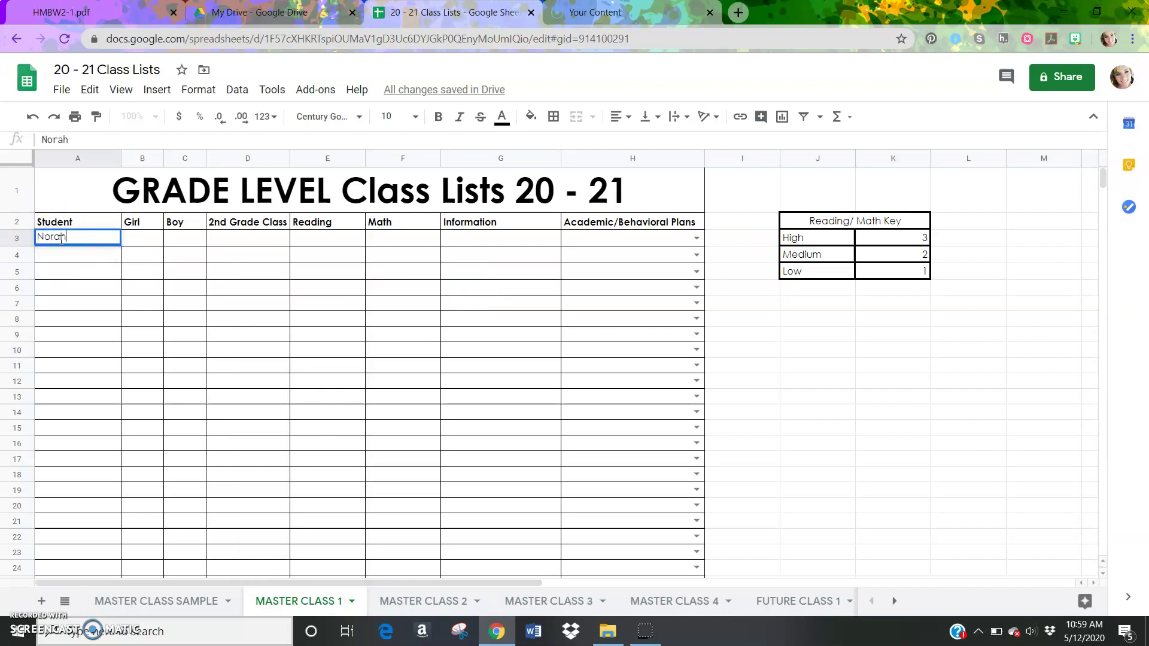
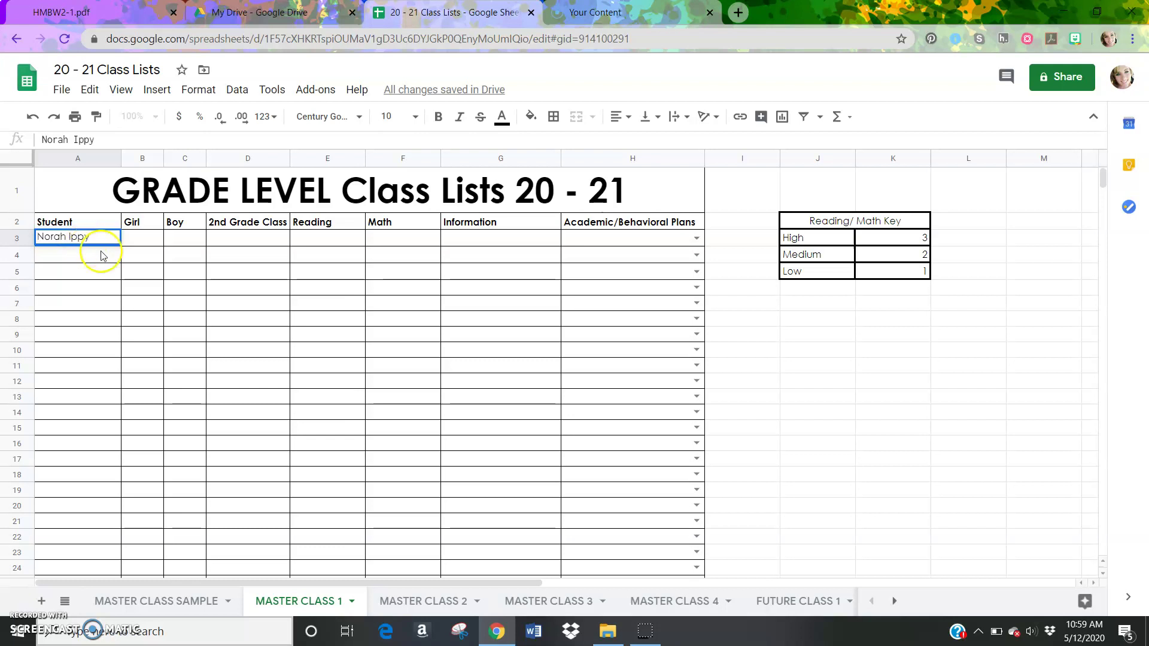
pyautogui.click(111, 256)
# Give cell A3 a pink fill colour
pyautogui.click(107, 243)
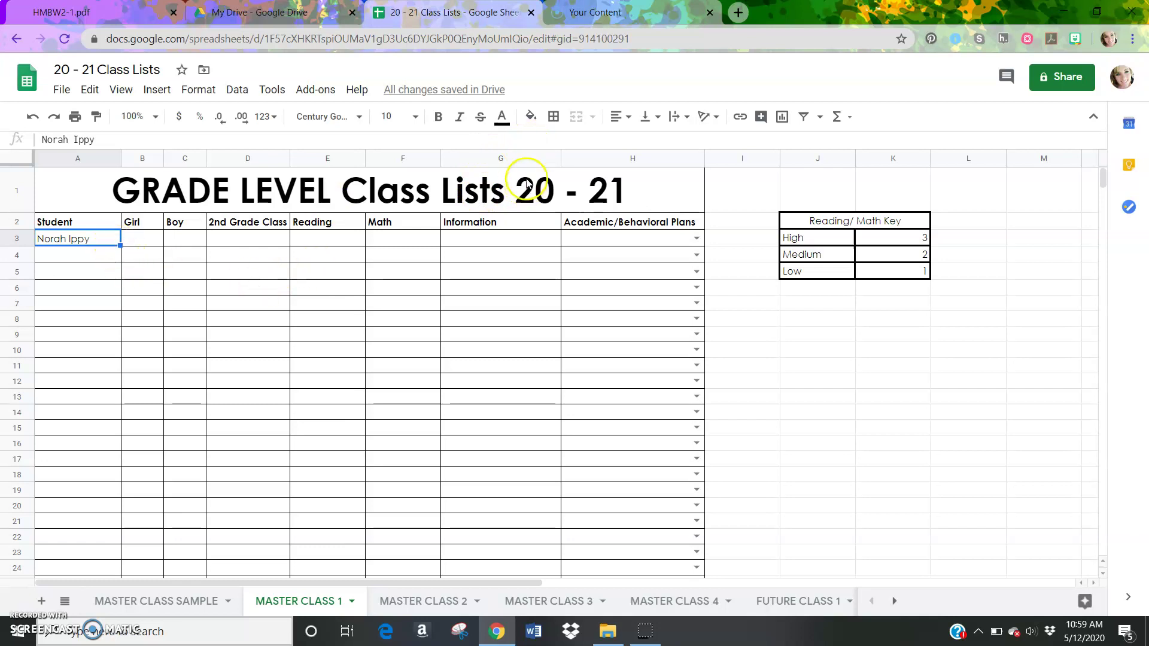
pyautogui.click(531, 116)
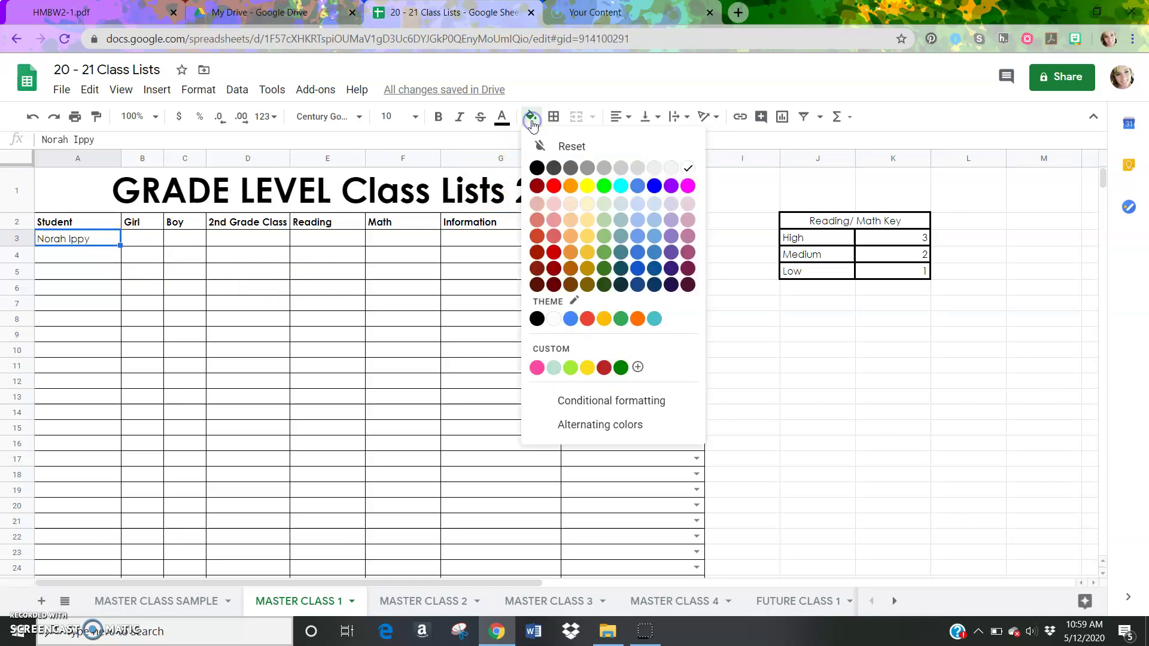
pyautogui.click(537, 366)
pyautogui.click(97, 245)
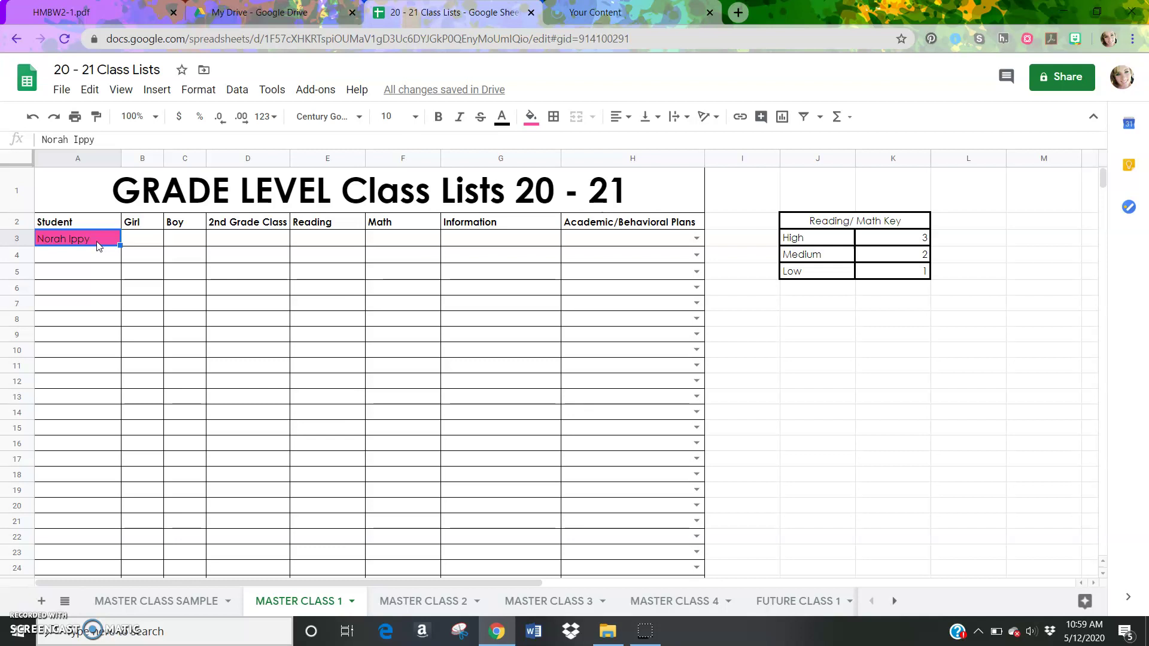
pyautogui.click(147, 245)
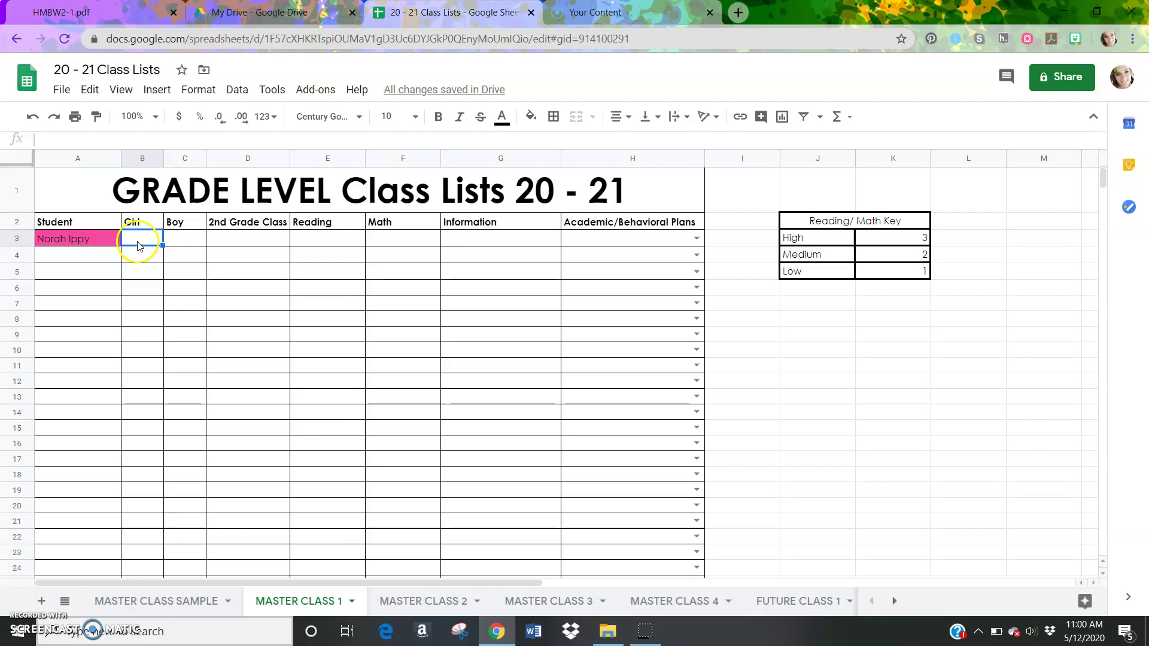
# Select B3:C26 under Girl and Boy and insert checkboxes there
pyautogui.click(199, 242)
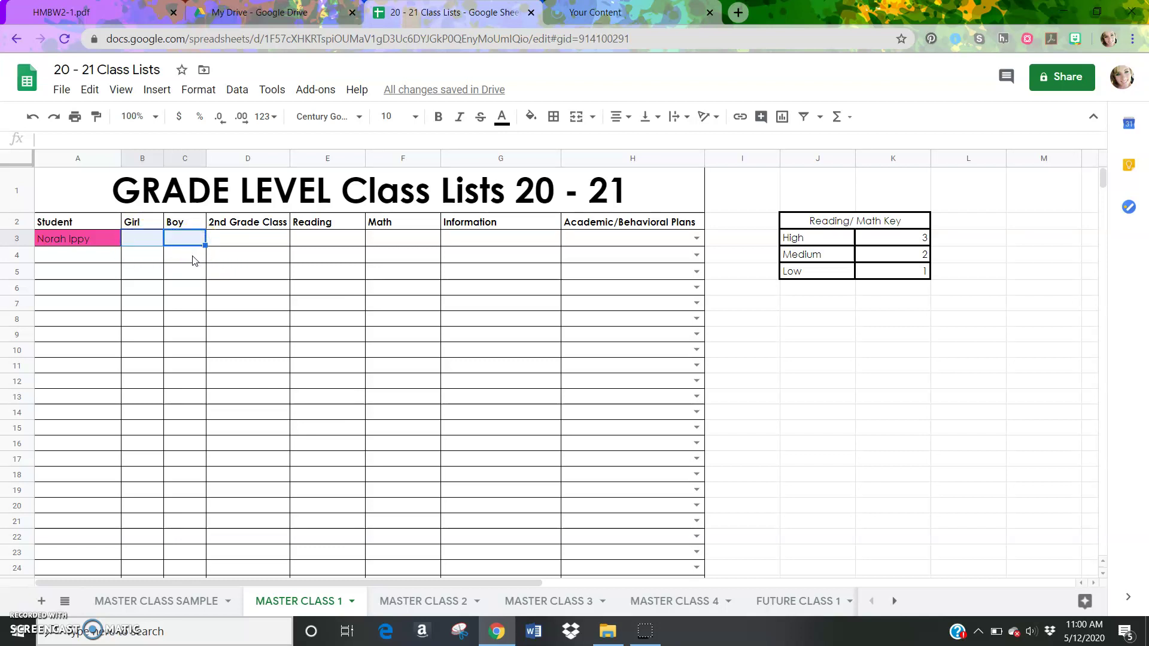
pyautogui.hotkey('ctrl', 'Down')
pyautogui.click(294, 318)
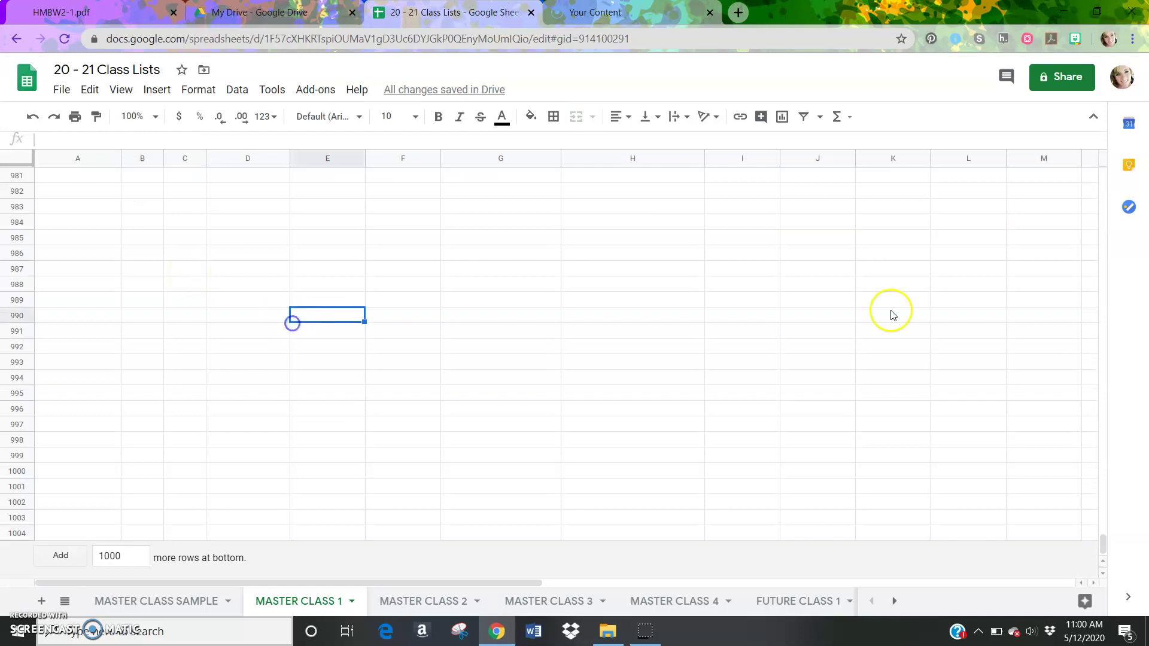
pyautogui.moveTo(1099, 551); pyautogui.dragTo(1103, 180)
pyautogui.click(144, 238)
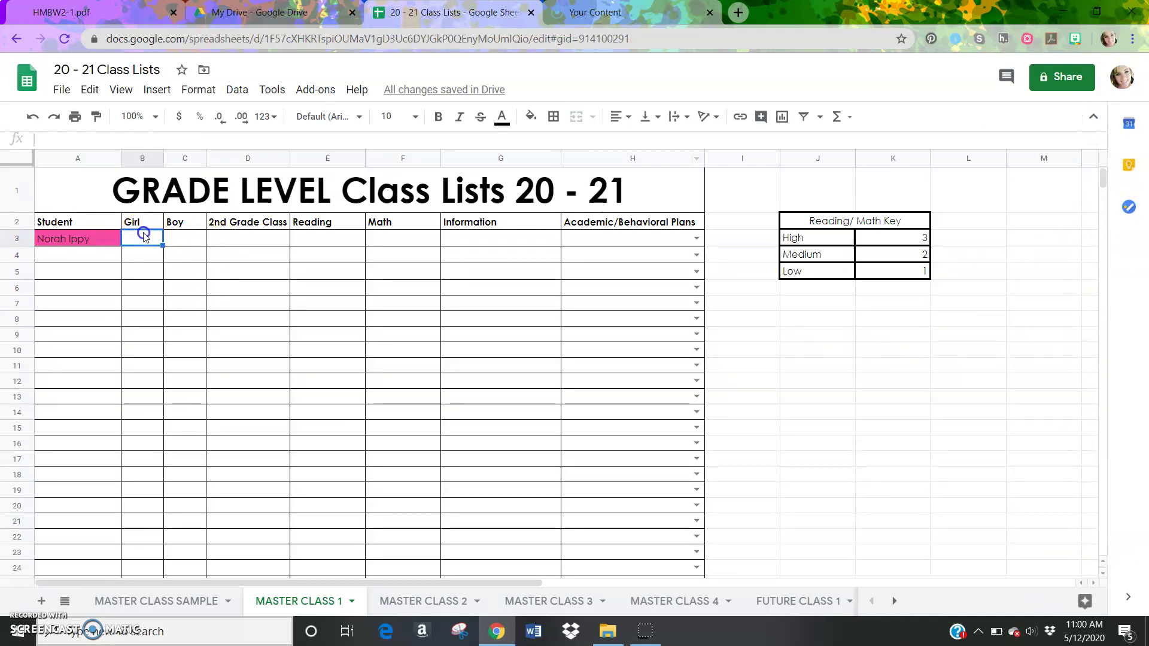
pyautogui.hotkey('shift', 'Right')
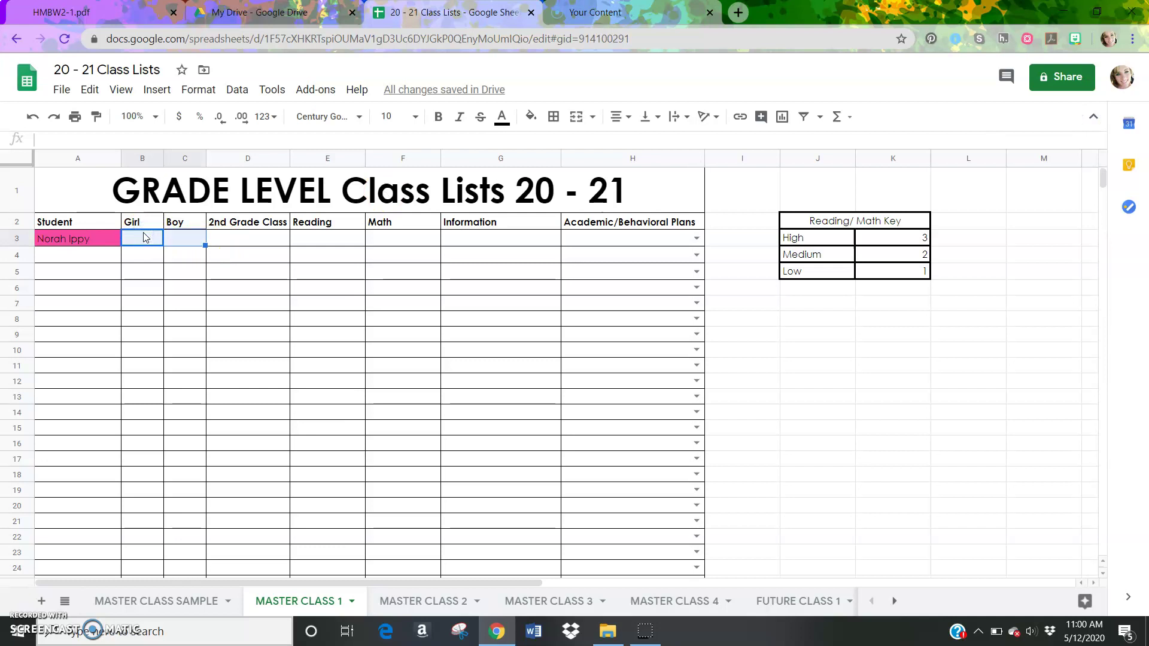
pyautogui.hotkey('shift', 'Down')
pyautogui.hotkey('shift', 'Down')
pyautogui.hotkey('shift', 'Down')
pyautogui.hotkey('shift', 'Down')
pyautogui.hotkey('shift', 'Down')
pyautogui.hotkey('shift', 'Down')
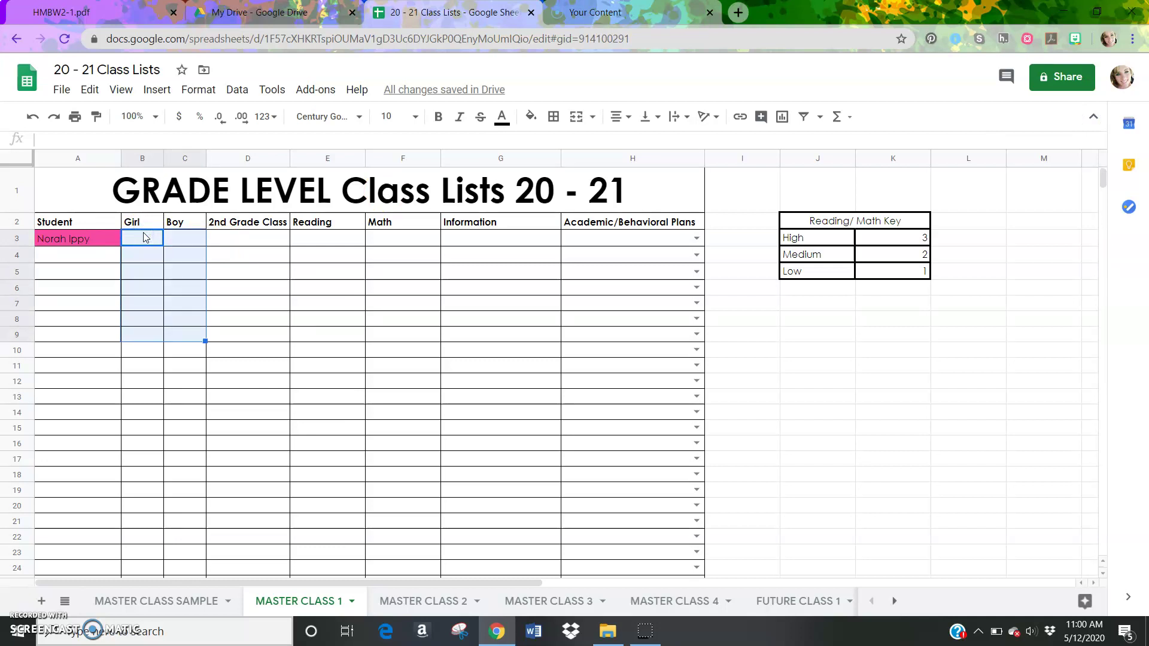
pyautogui.hotkey('shift', 'Down')
pyautogui.hotkey('shift', 'Down')
pyautogui.hotkey('shift', 'Down')
pyautogui.hotkey('shift', 'Down')
pyautogui.hotkey('shift', 'Down')
pyautogui.hotkey('shift', 'Down')
pyautogui.hotkey('shift', 'Down')
pyautogui.hotkey('shift', 'Down')
pyautogui.hotkey('shift', 'Down')
pyautogui.hotkey('shift', 'Down')
pyautogui.hotkey('shift', 'Down')
pyautogui.hotkey('shift', 'Down')
pyautogui.hotkey('shift', 'Down')
pyautogui.hotkey('shift', 'Down')
pyautogui.hotkey('shift', 'Down')
pyautogui.hotkey('shift', 'Down')
pyautogui.hotkey('shift', 'Down')
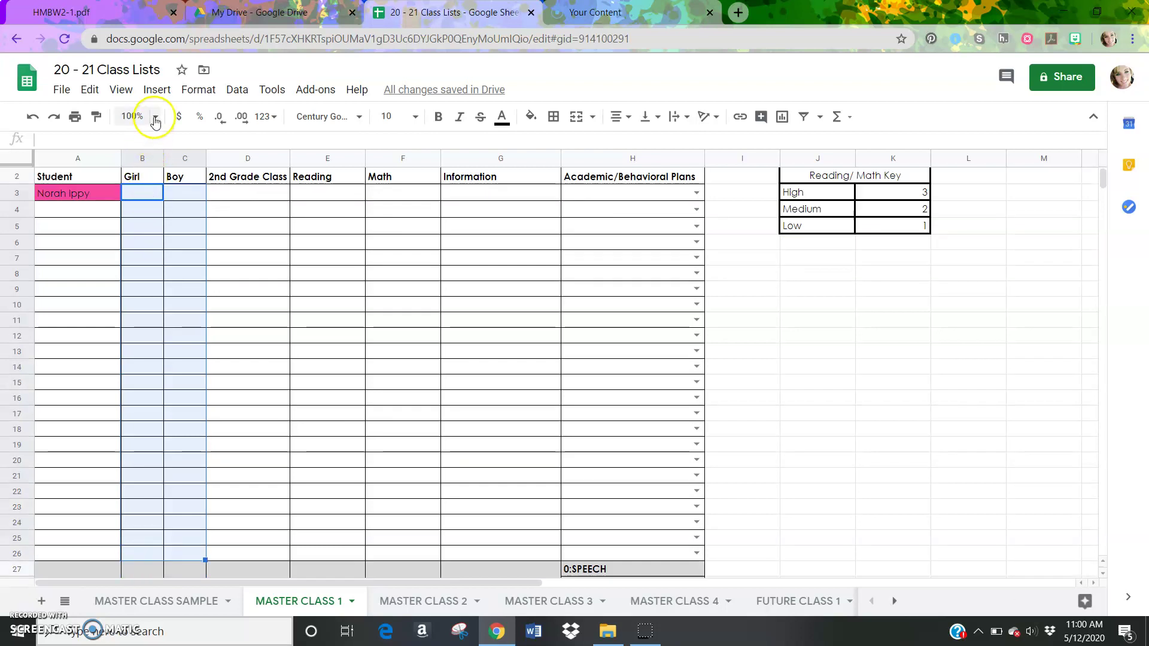
pyautogui.click(156, 95)
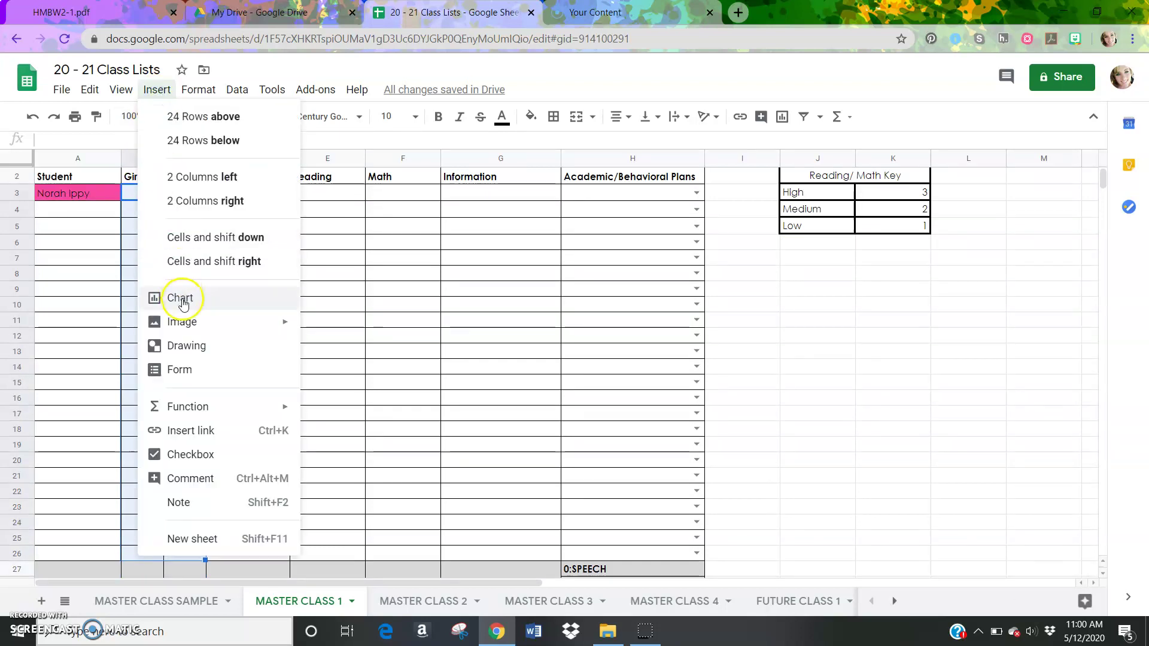
pyautogui.click(195, 459)
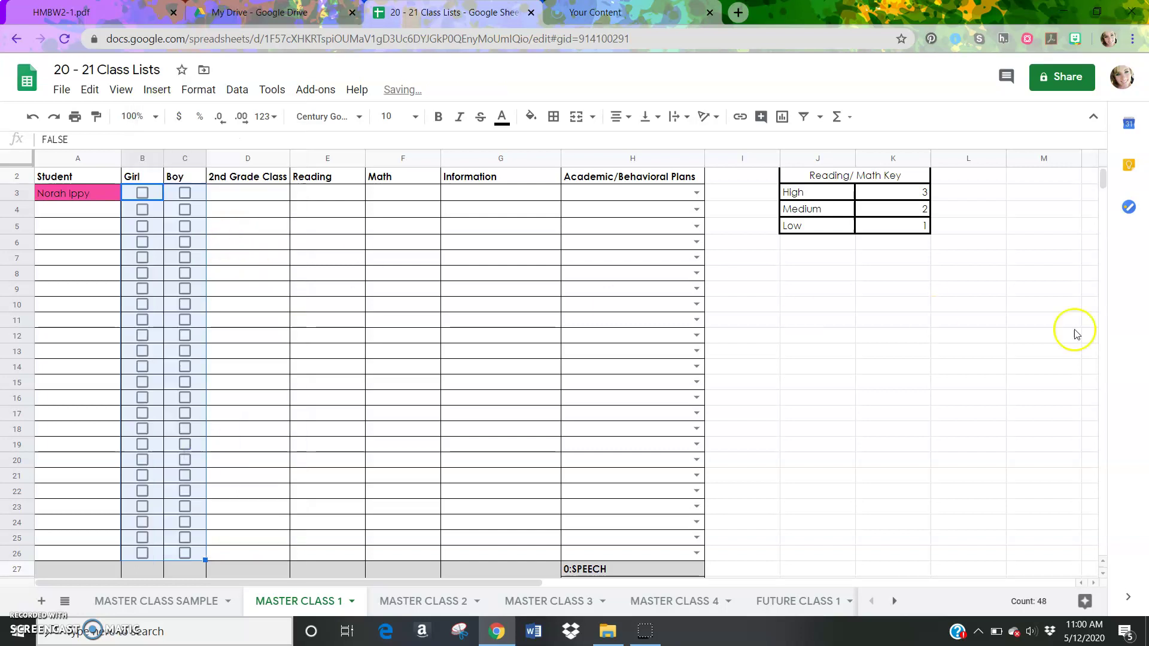
pyautogui.scroll(1, 1104, 189)
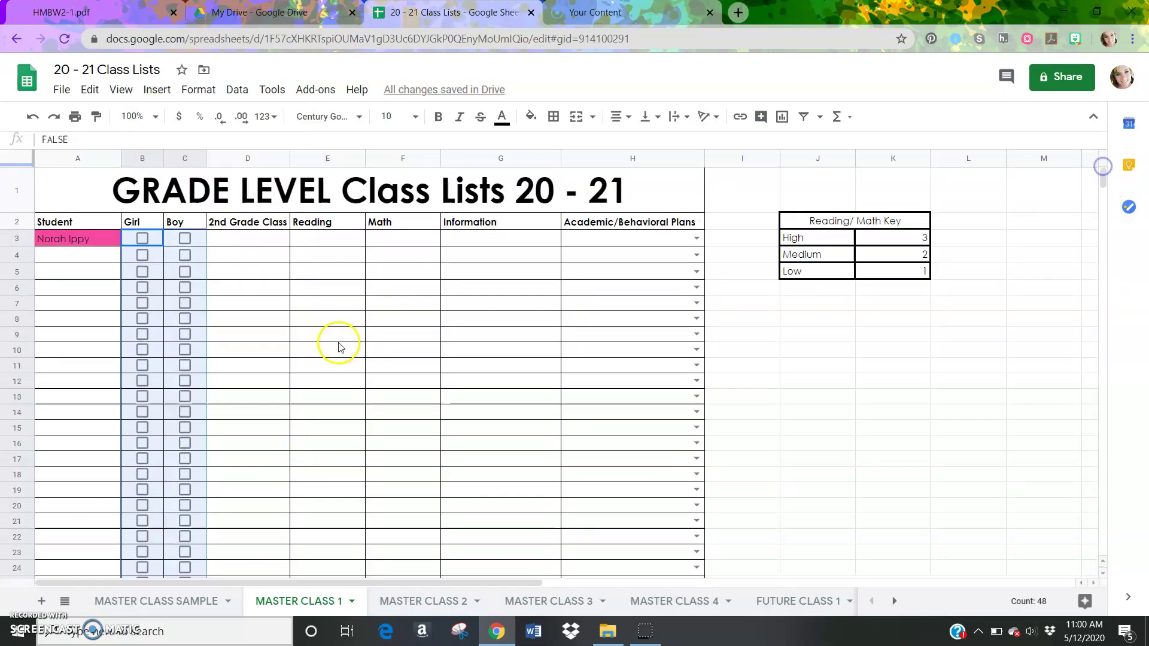
# Tick Girl for the first student and enter the teacher's name in D3
pyautogui.click(90, 236)
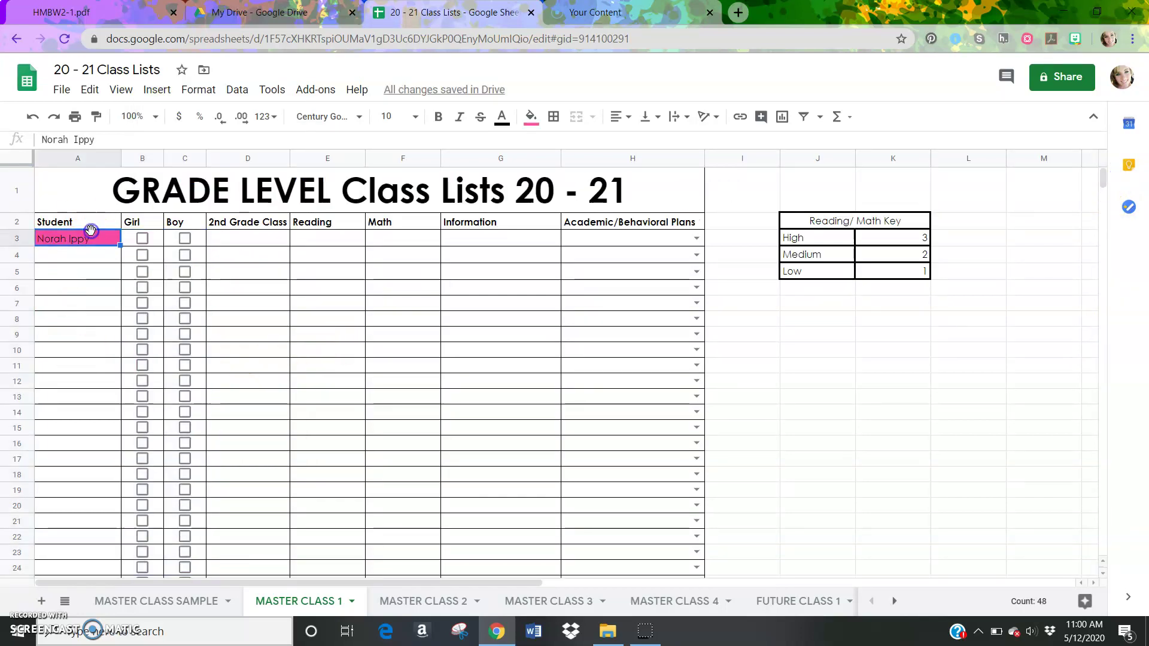
pyautogui.click(141, 239)
pyautogui.click(251, 238)
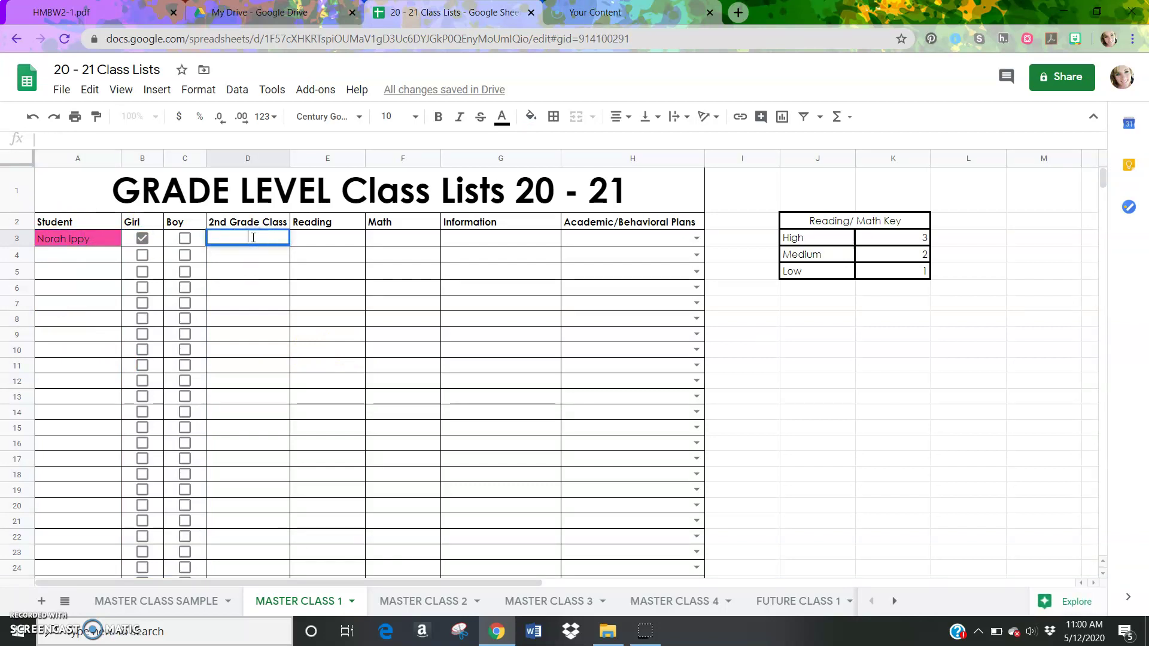
pyautogui.doubleClick(254, 238)
pyautogui.write('Ippy')
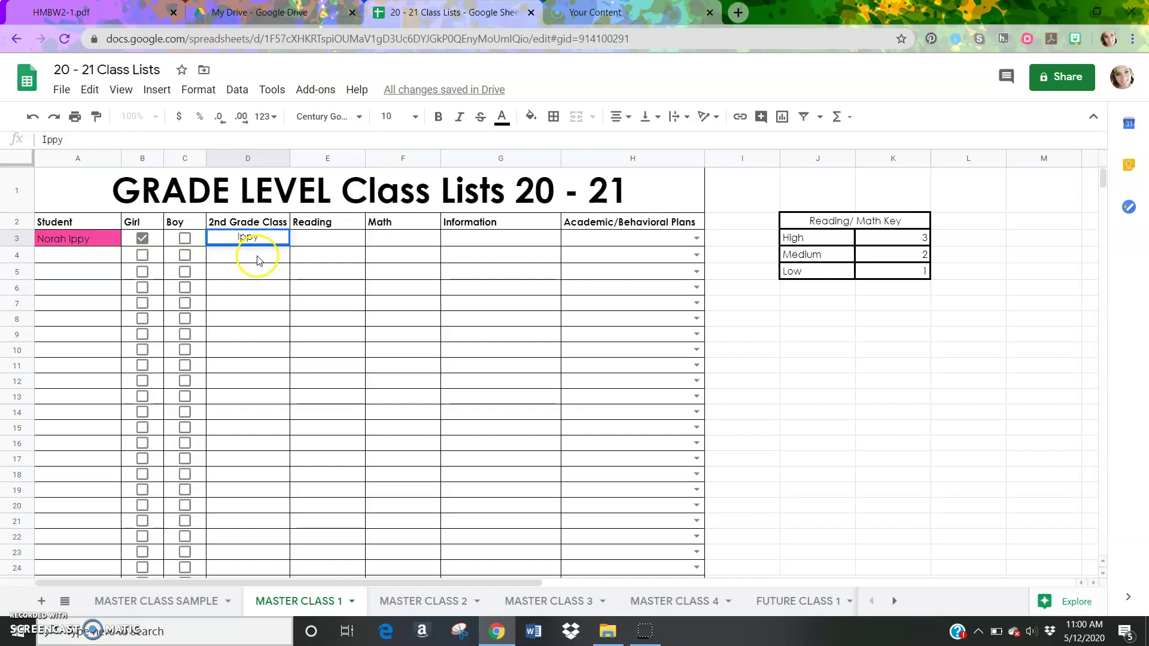
pyautogui.press('Return')
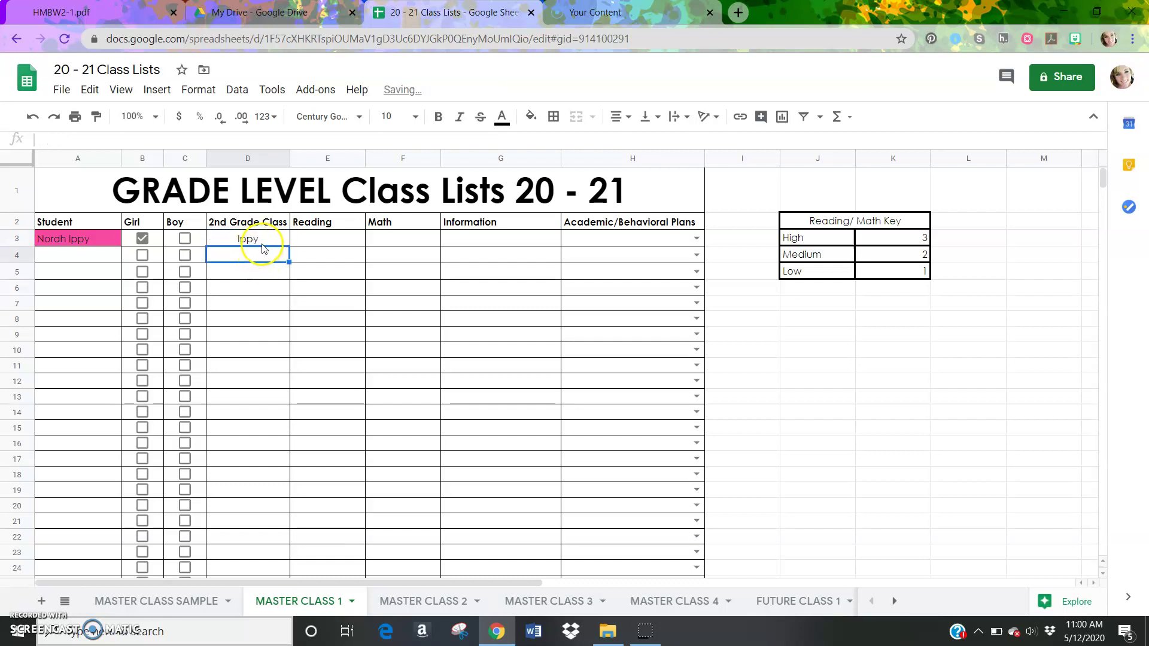
# Enter a Reading score of 3 in E3
pyautogui.click(324, 238)
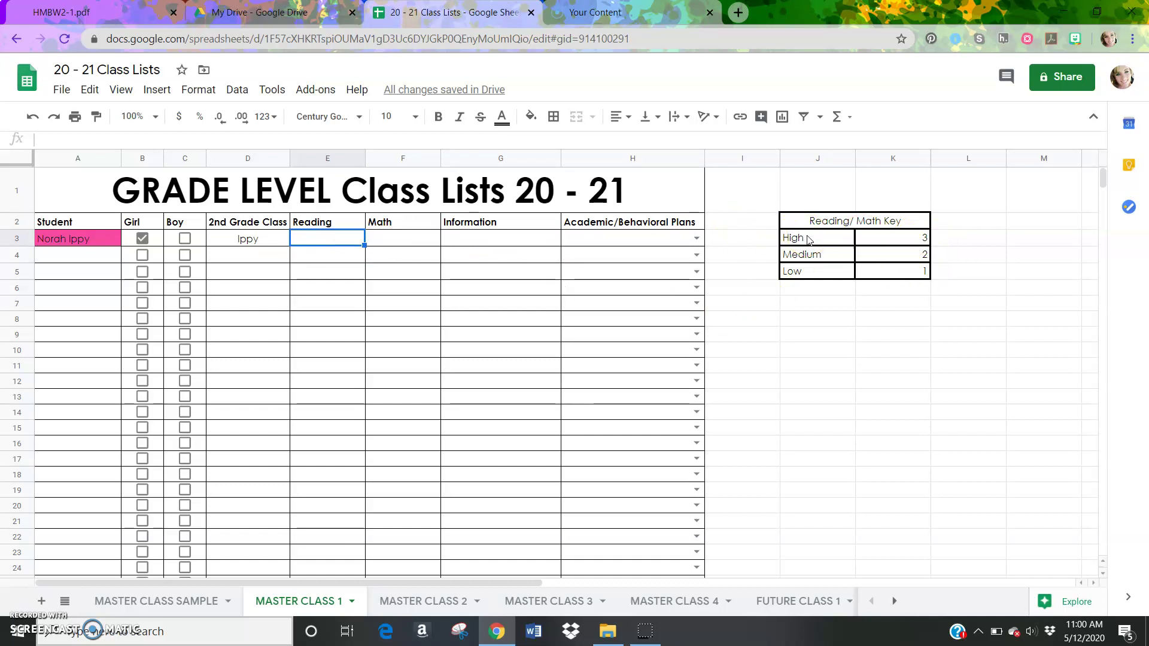
pyautogui.write('3')
pyautogui.press('Return')
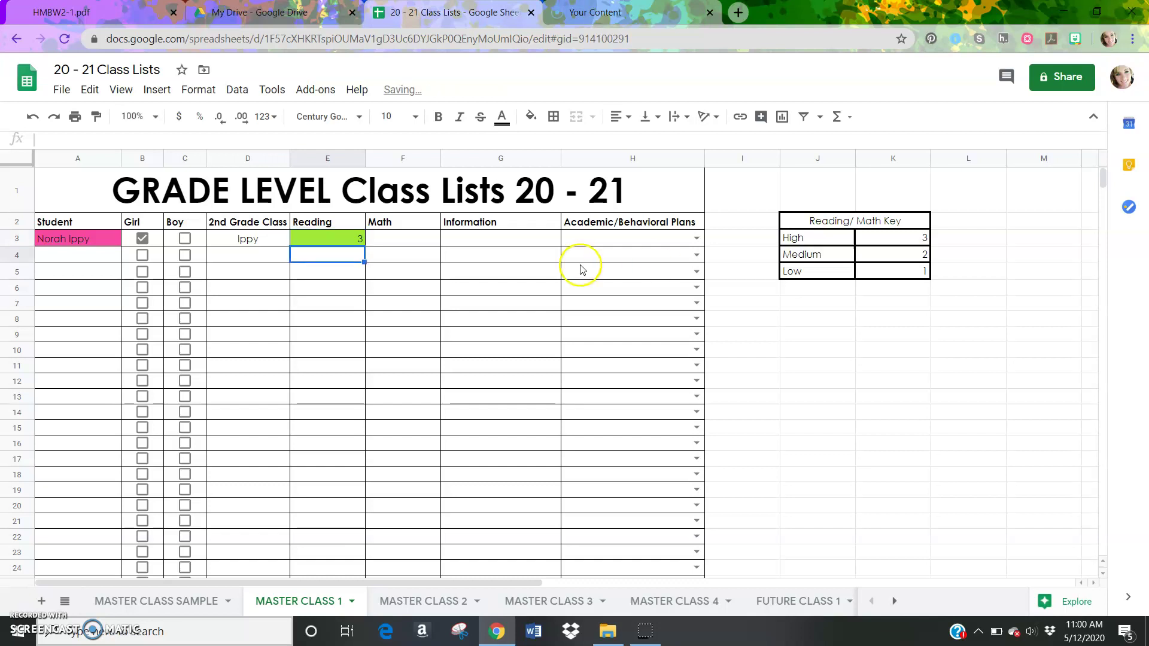
pyautogui.click(357, 247)
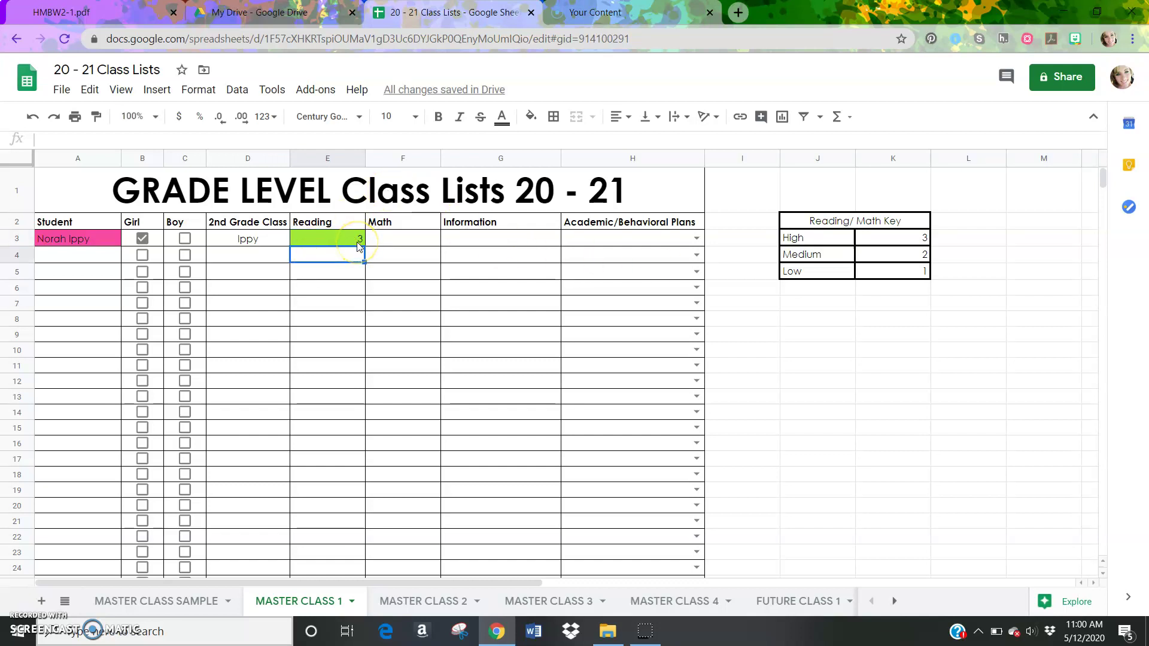
pyautogui.click(1101, 181)
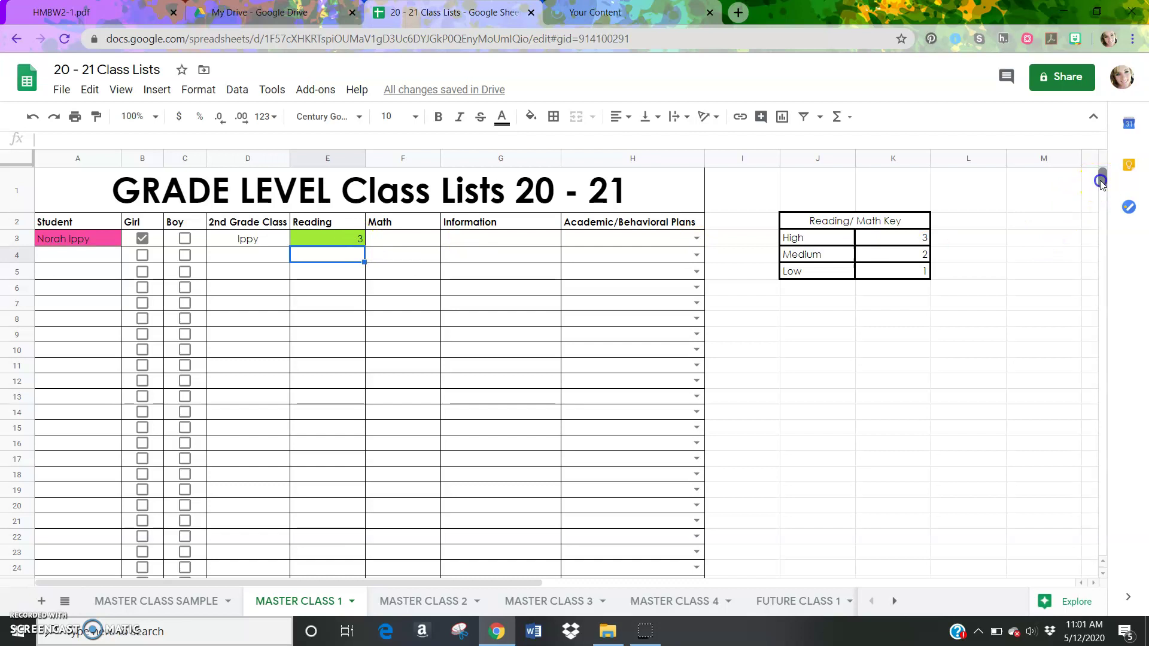
pyautogui.moveTo(1101, 181); pyautogui.dragTo(1103, 185)
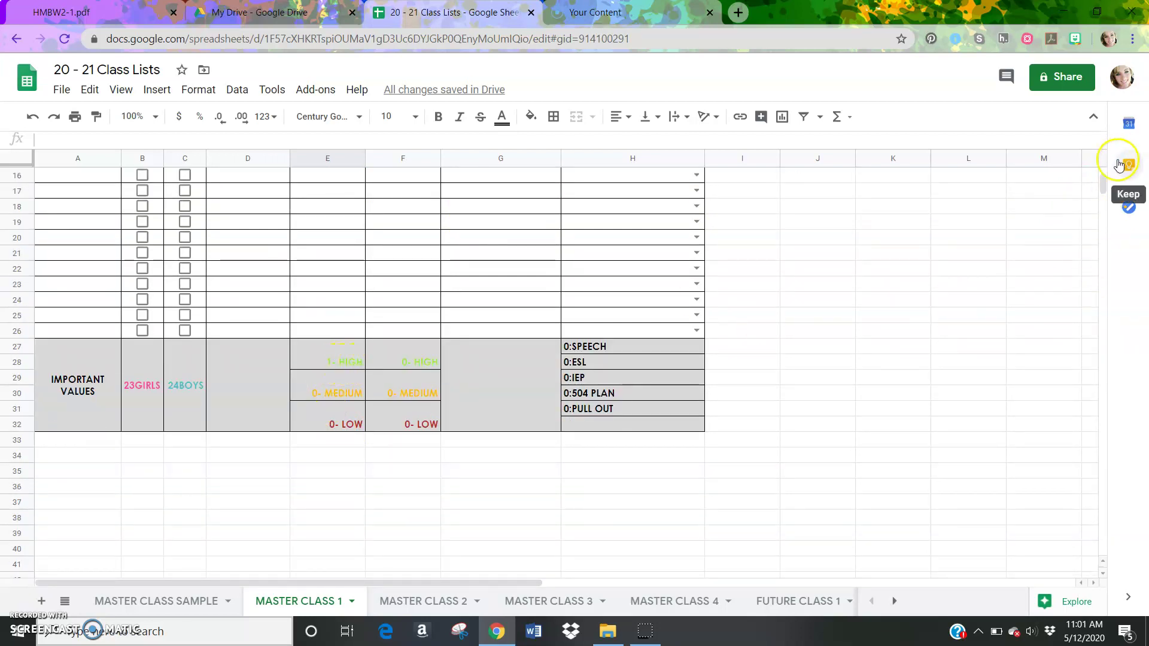
pyautogui.moveTo(1103, 181); pyautogui.dragTo(1104, 175)
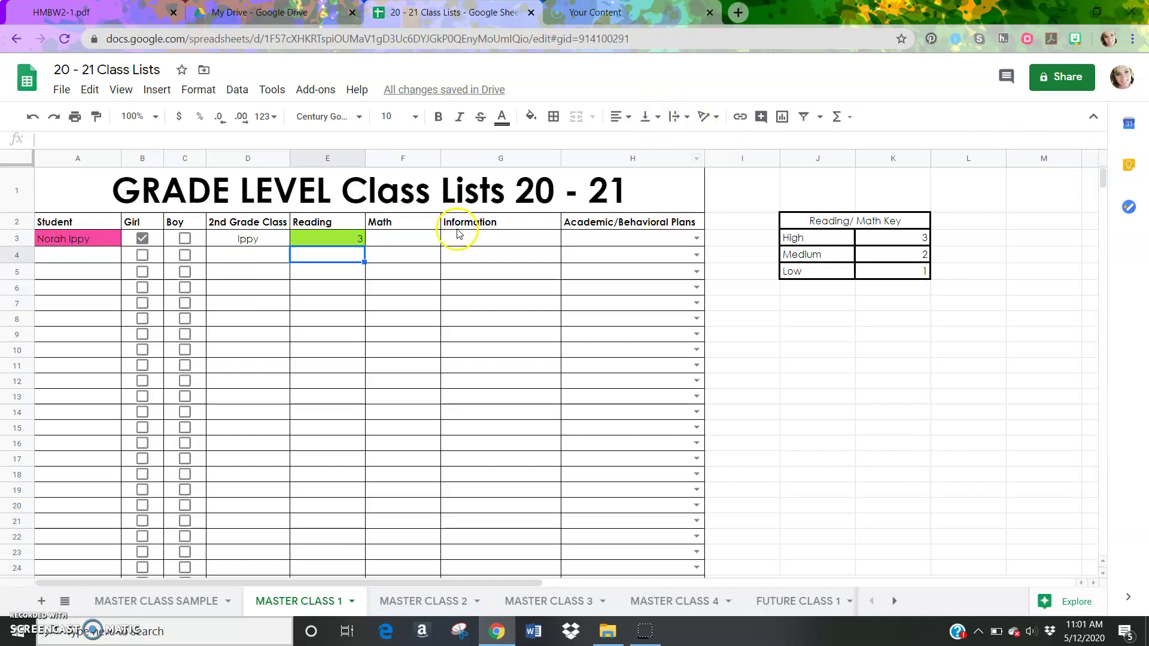
# Enter a Math score of 2 in F3, turning it yellow
pyautogui.click(421, 237)
pyautogui.write('2')
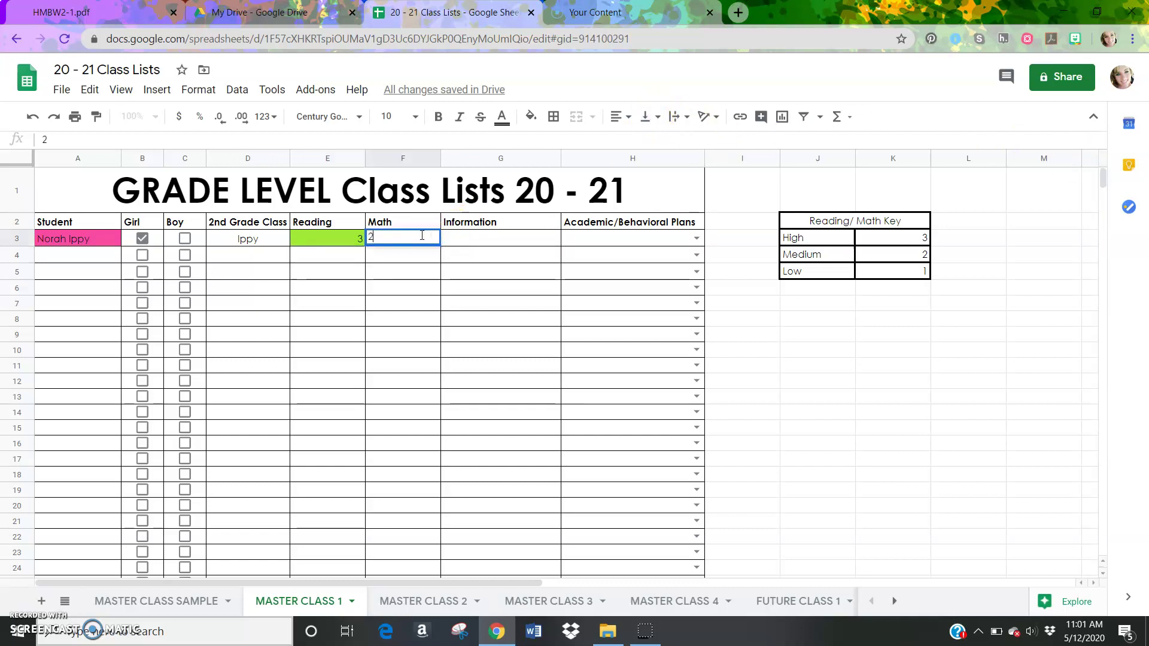
pyautogui.press('Return')
pyautogui.click(399, 236)
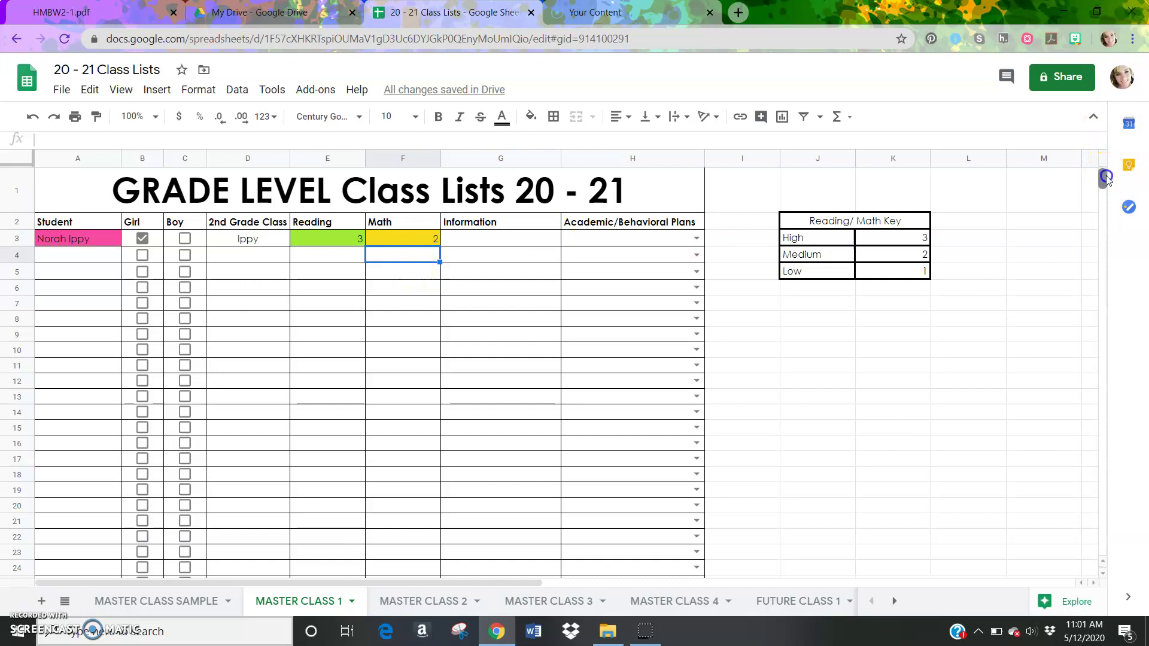
pyautogui.moveTo(1104, 179); pyautogui.dragTo(1105, 184)
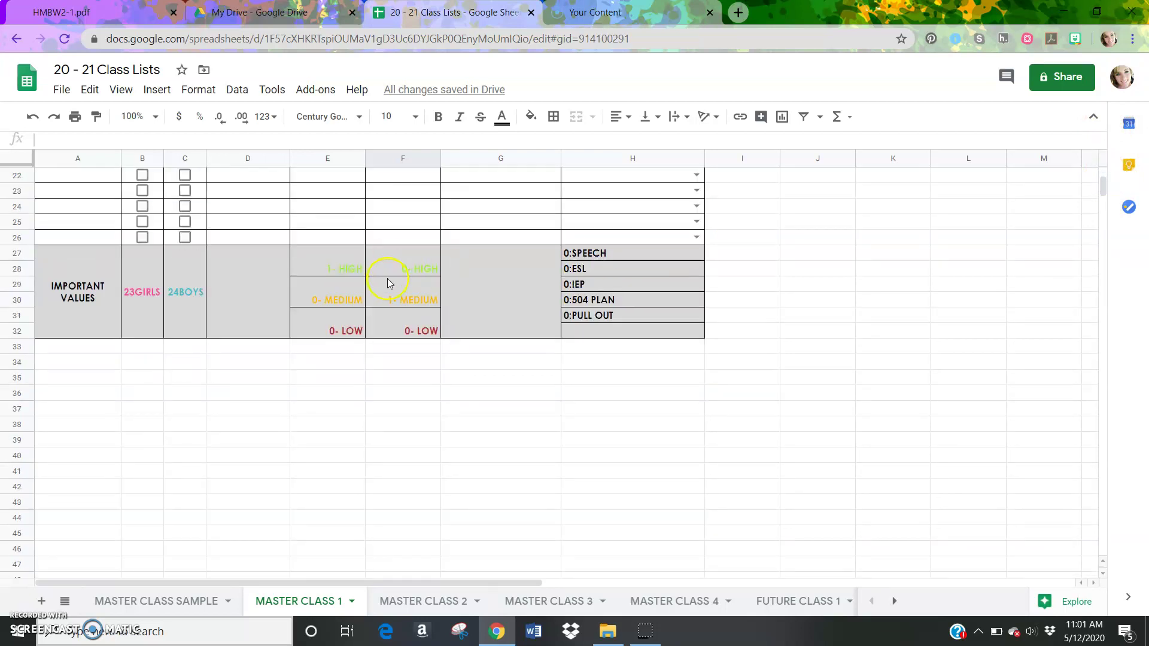
pyautogui.moveTo(1103, 190); pyautogui.dragTo(1103, 178)
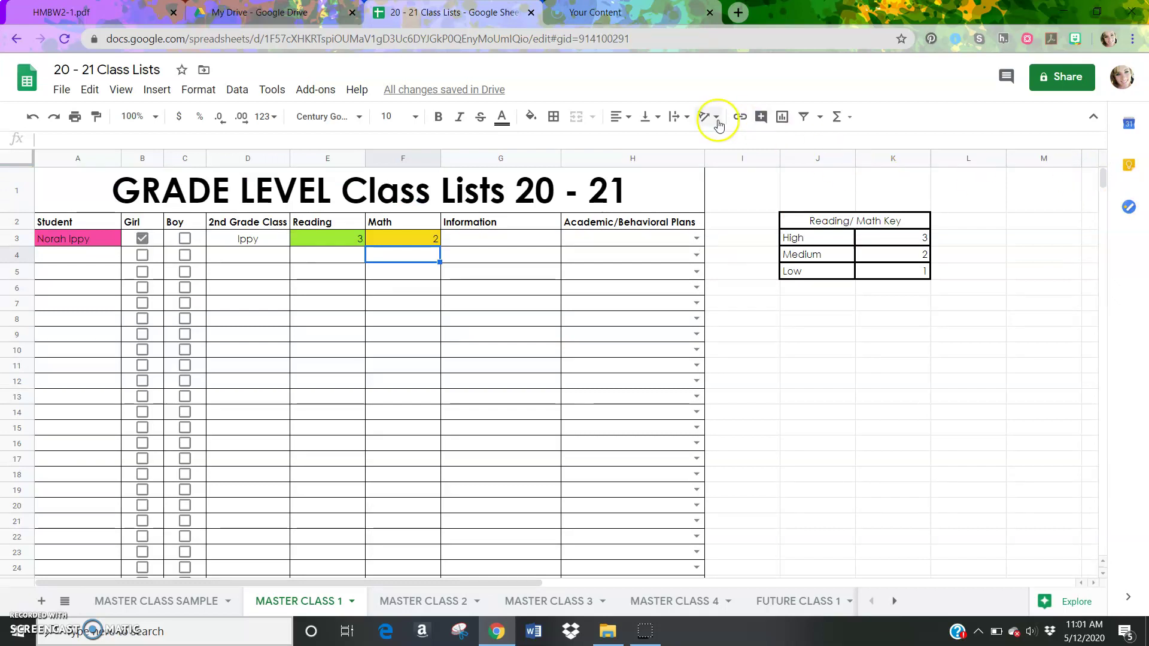
pyautogui.click(528, 239)
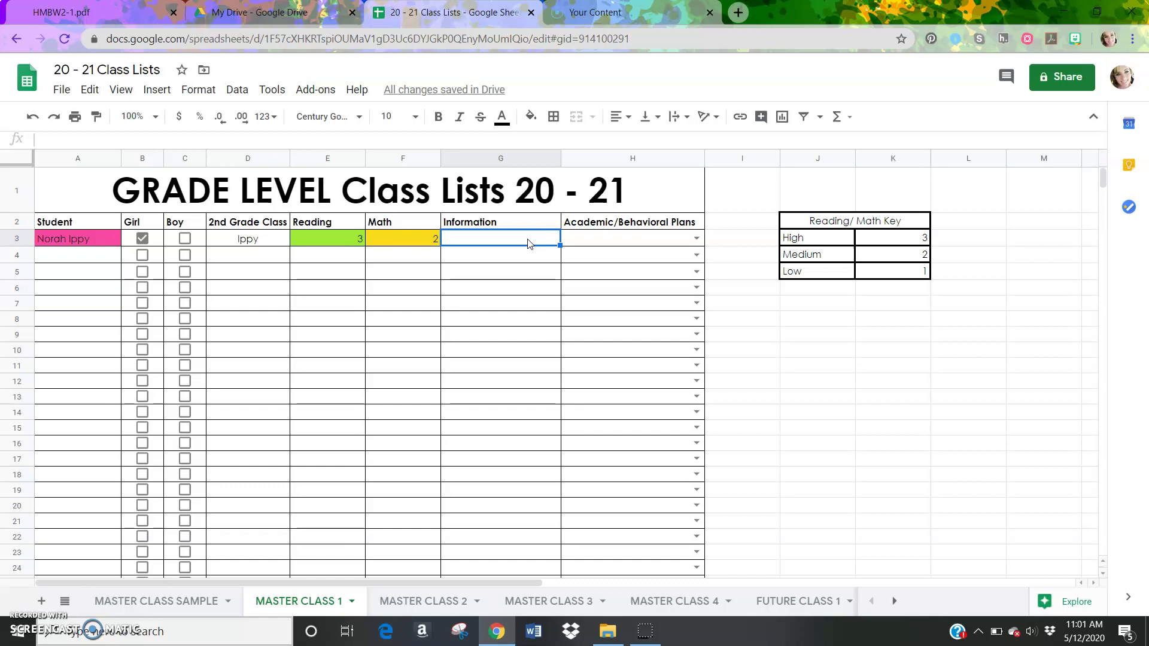
pyautogui.click(694, 239)
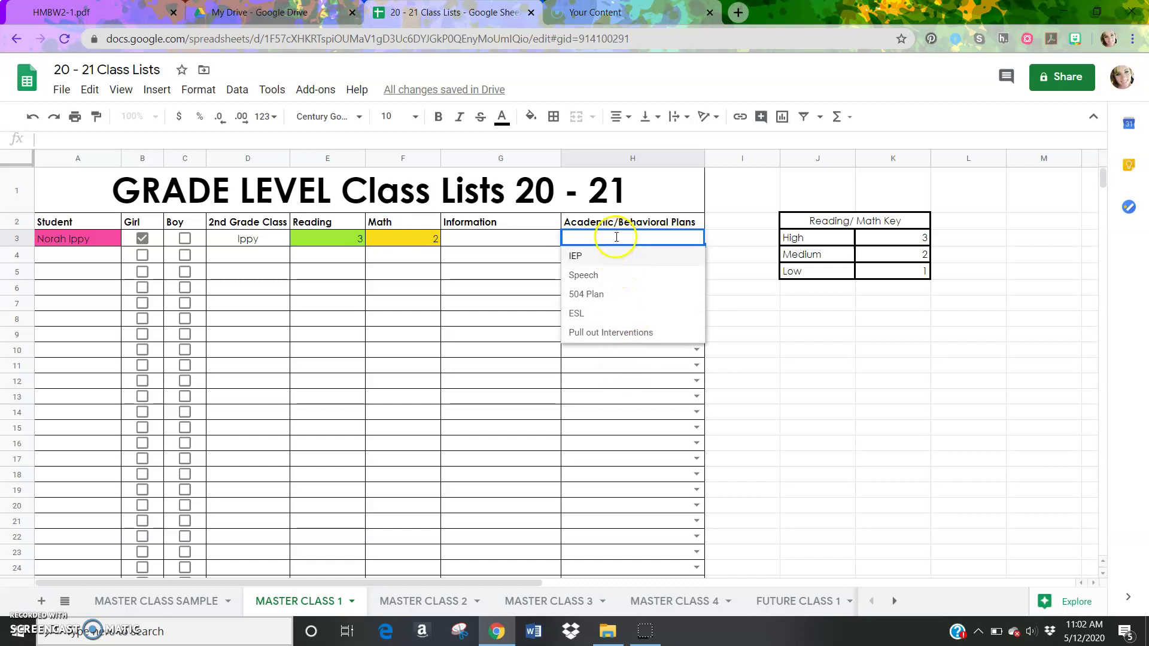
pyautogui.click(807, 336)
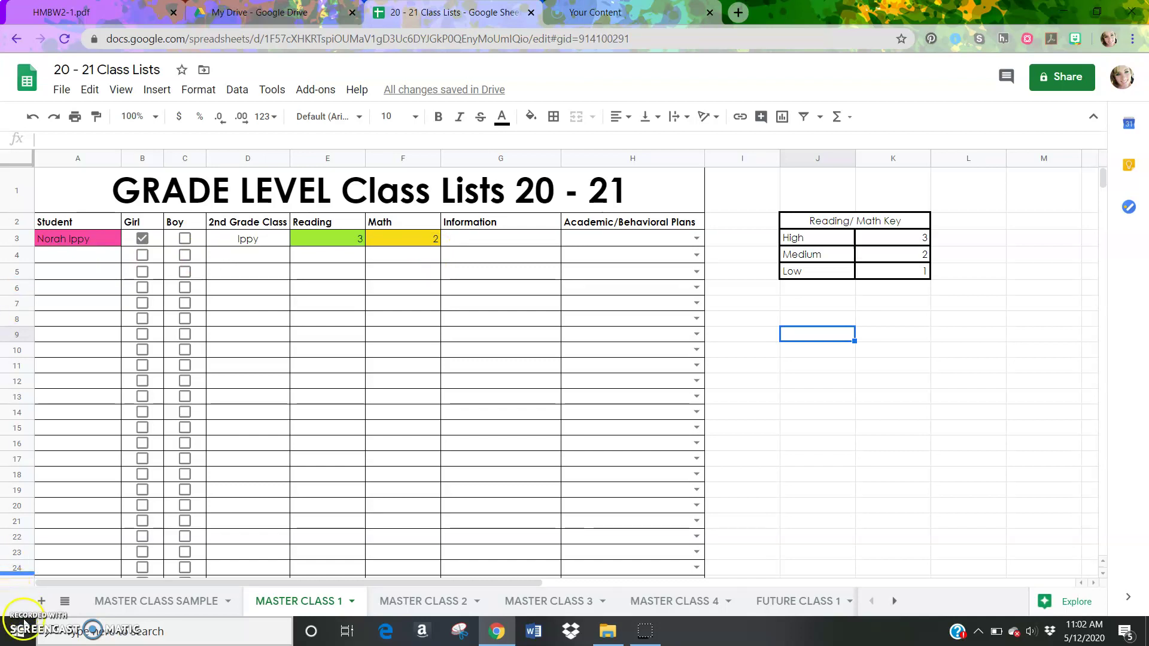
# Return to MASTER CLASS SAMPLE and scroll the tab bar to show FUTURE CLASS 1–4
pyautogui.hotkey('ctrl', 'shift', 'pageup')
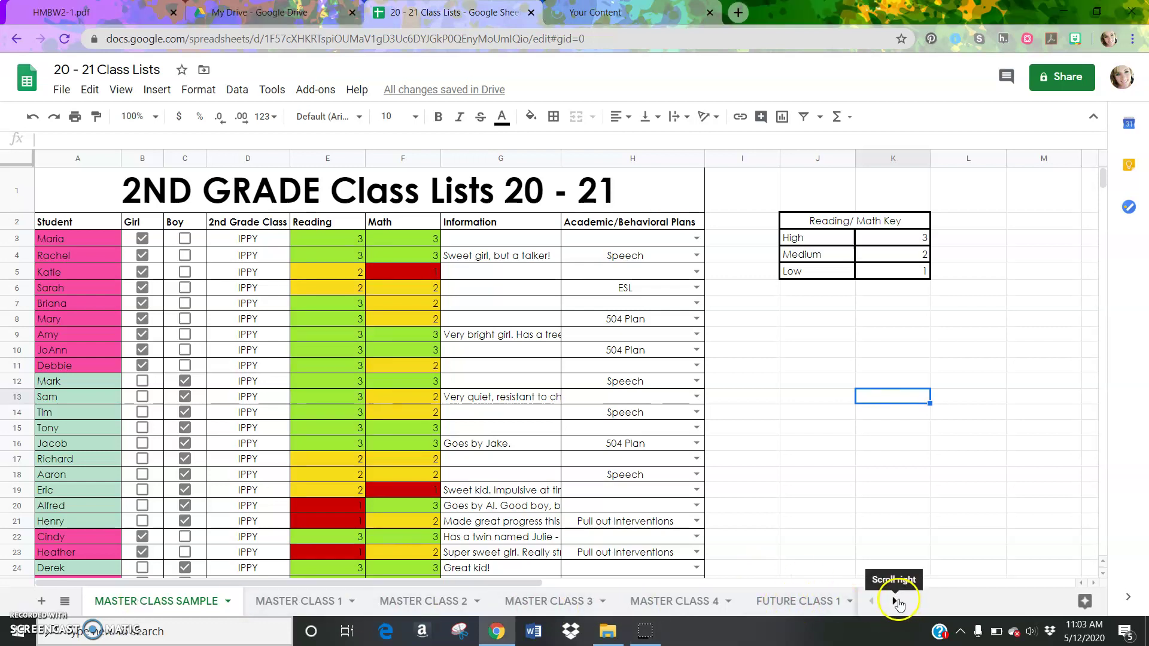
pyautogui.click(896, 600)
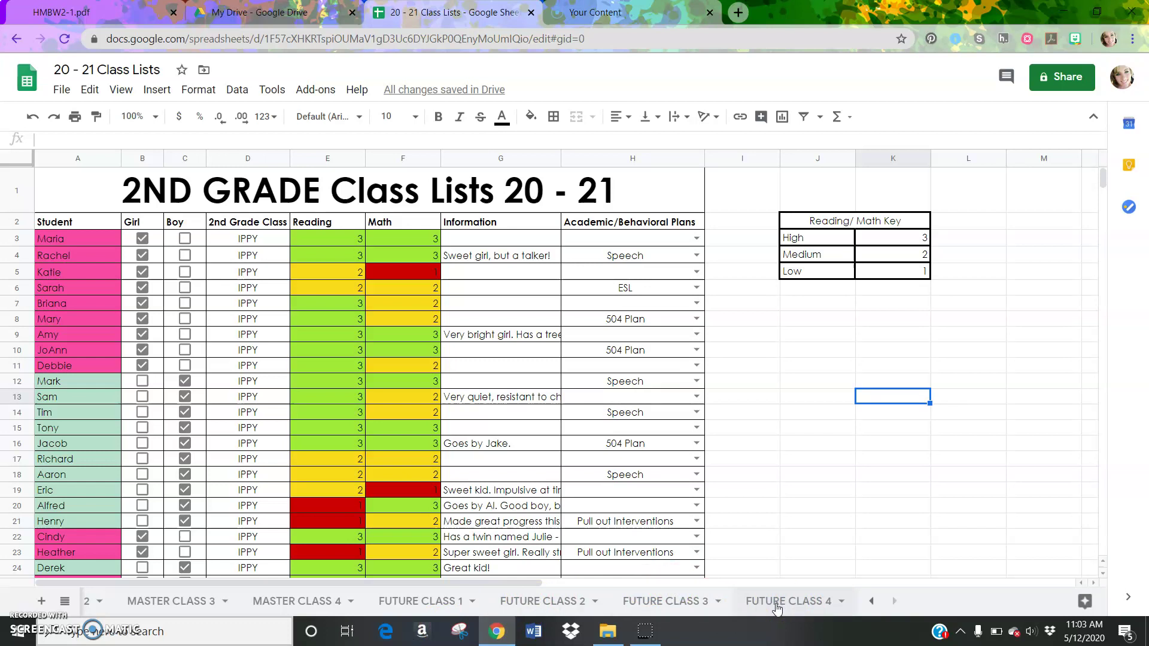
# Open the blank FUTURE CLASS 4 template sheet, closing its tab menu unchanged
pyautogui.rightClick(777, 602)
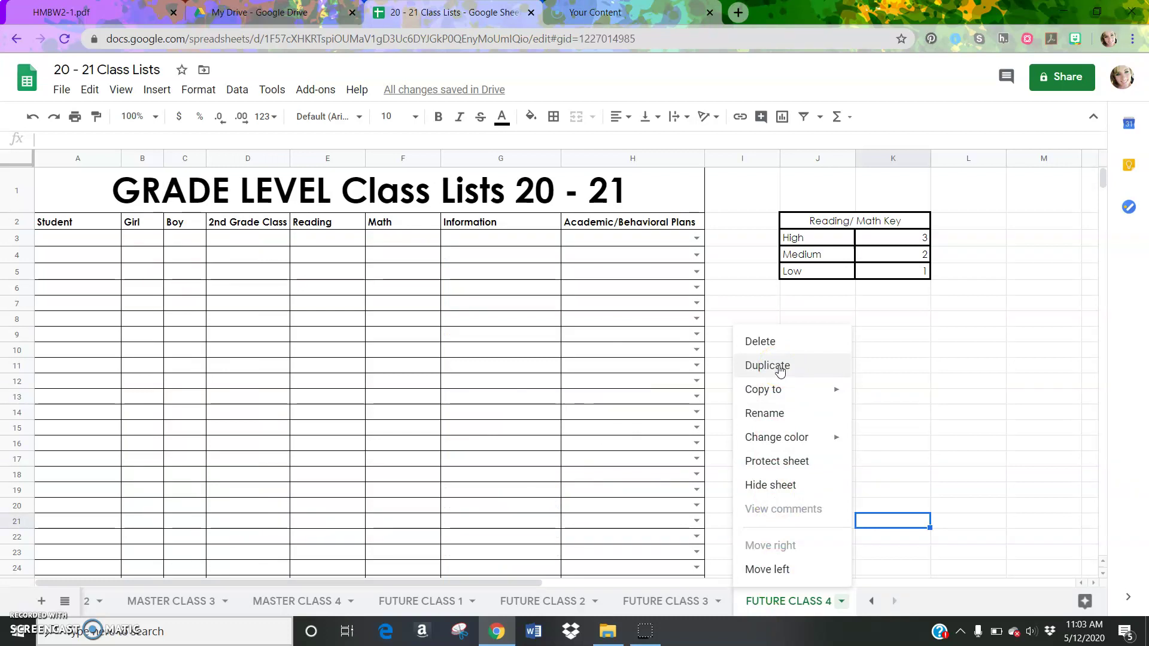
pyautogui.click(772, 410)
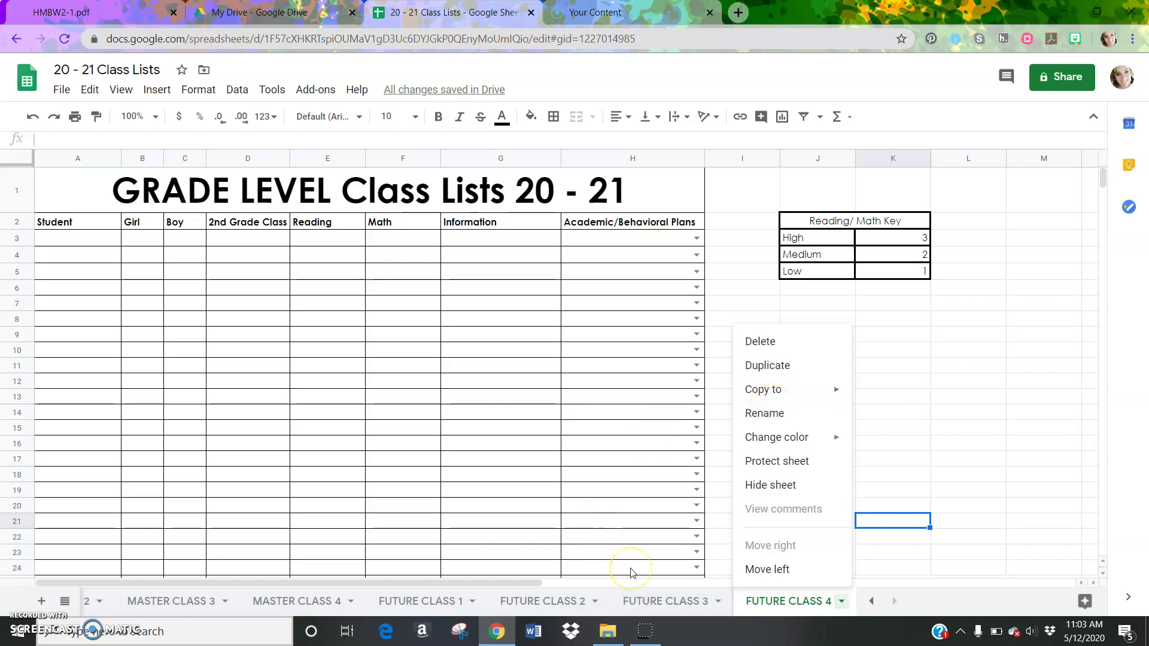
pyautogui.click(485, 533)
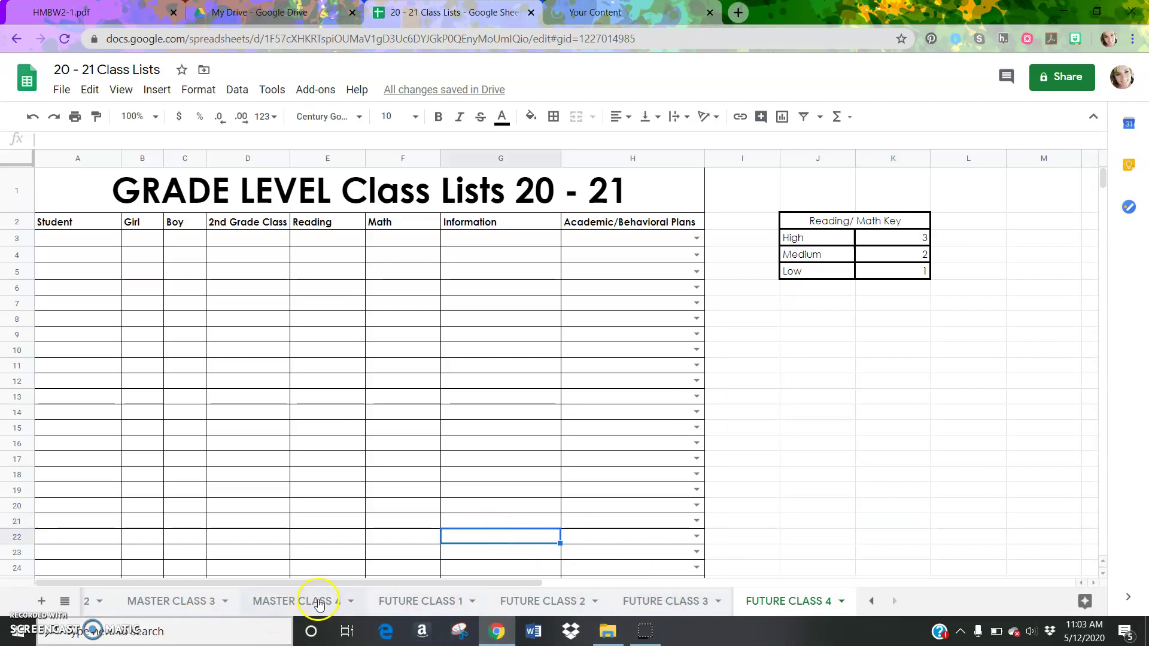
# Check FUTURE CLASS 1, then return to the MASTER CLASS SAMPLE sheet
pyautogui.click(421, 602)
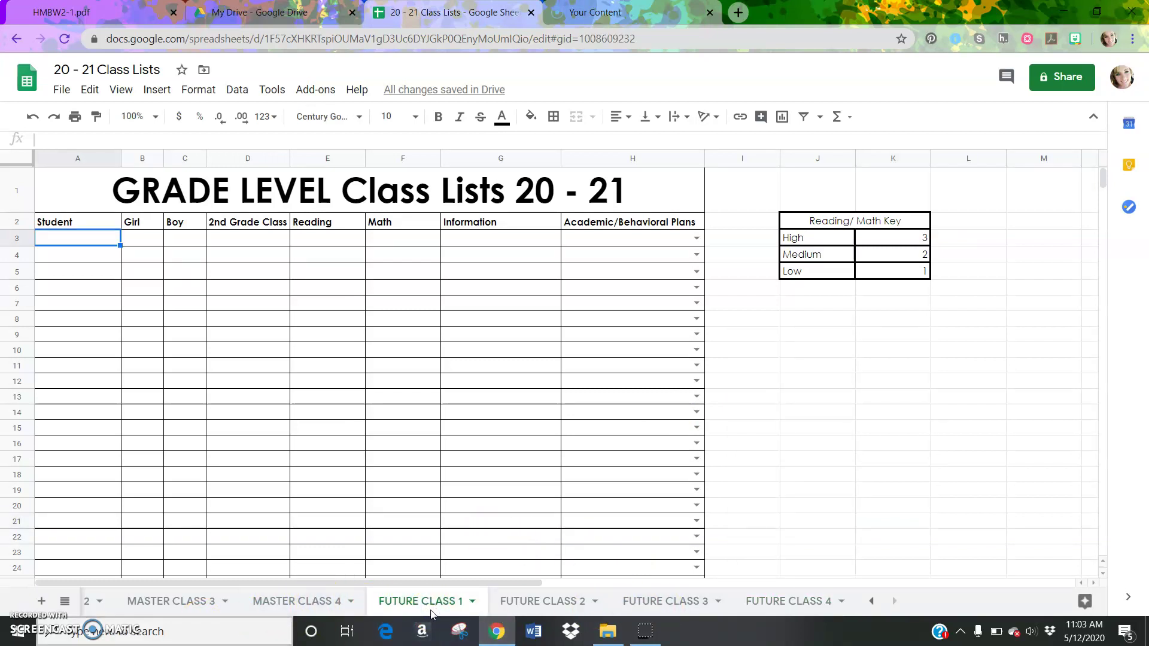
pyautogui.click(868, 601)
pyautogui.click(869, 600)
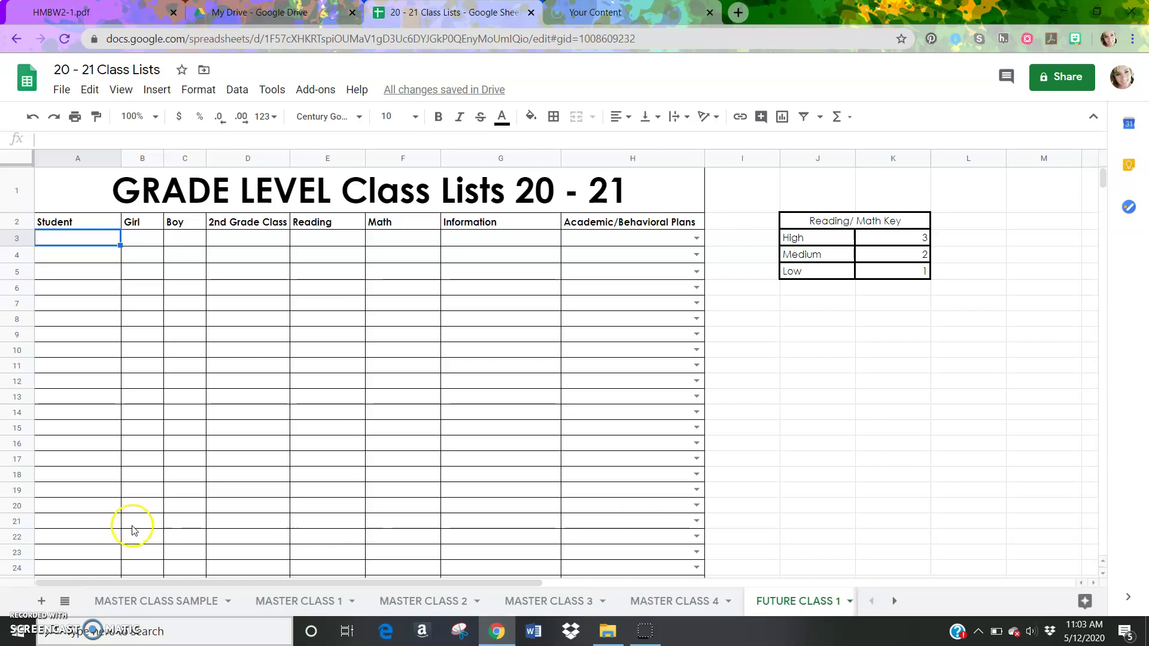
pyautogui.click(139, 600)
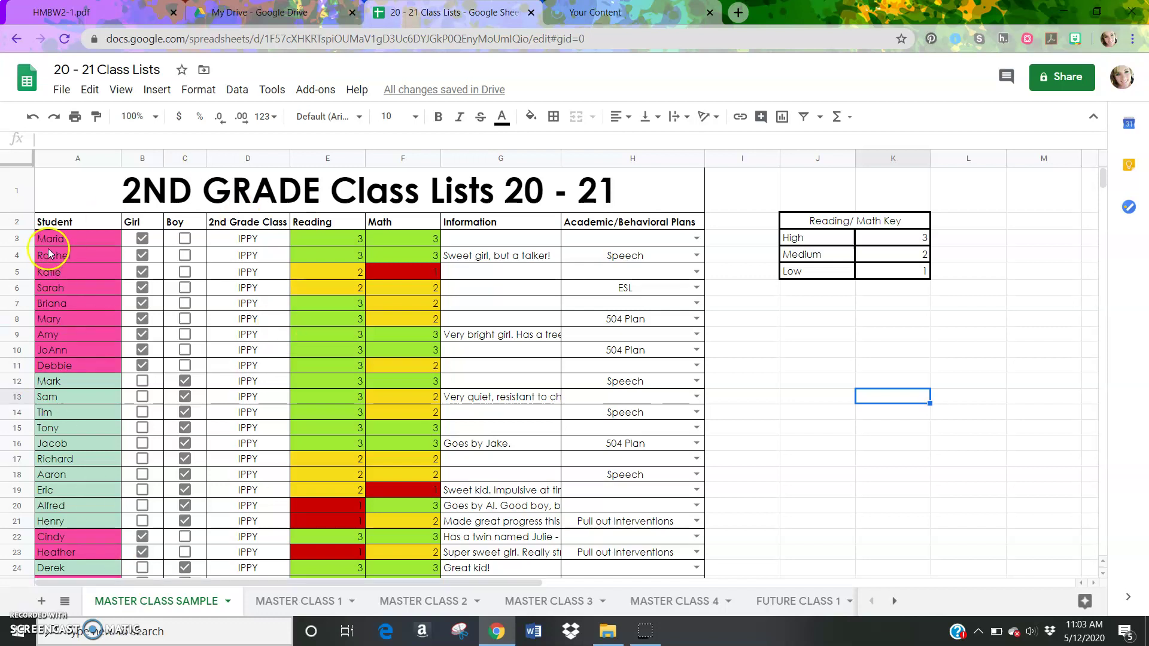
# Copy the first student's row A3:H3 from MASTER CLASS SAMPLE
pyautogui.click(93, 245)
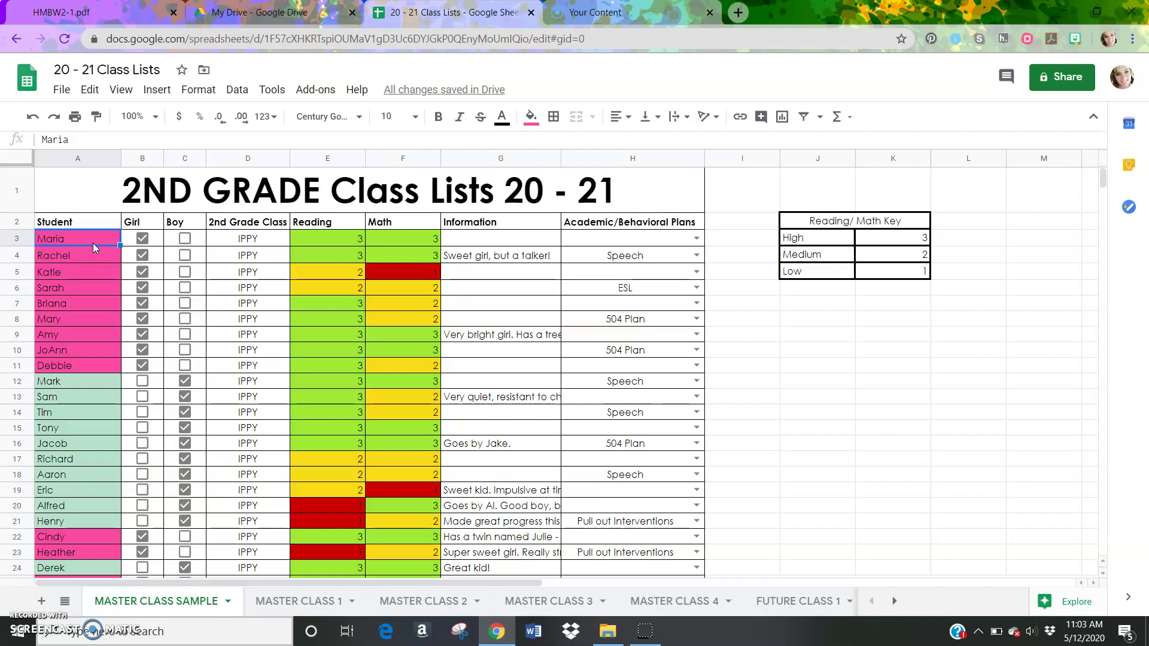
pyautogui.hotkey('shift', 'Right')
pyautogui.hotkey('shift', 'Right')
pyautogui.hotkey('shift', 'Right')
pyautogui.hotkey('shift', 'Right')
pyautogui.hotkey('shift', 'Right')
pyautogui.hotkey('shift', 'Right')
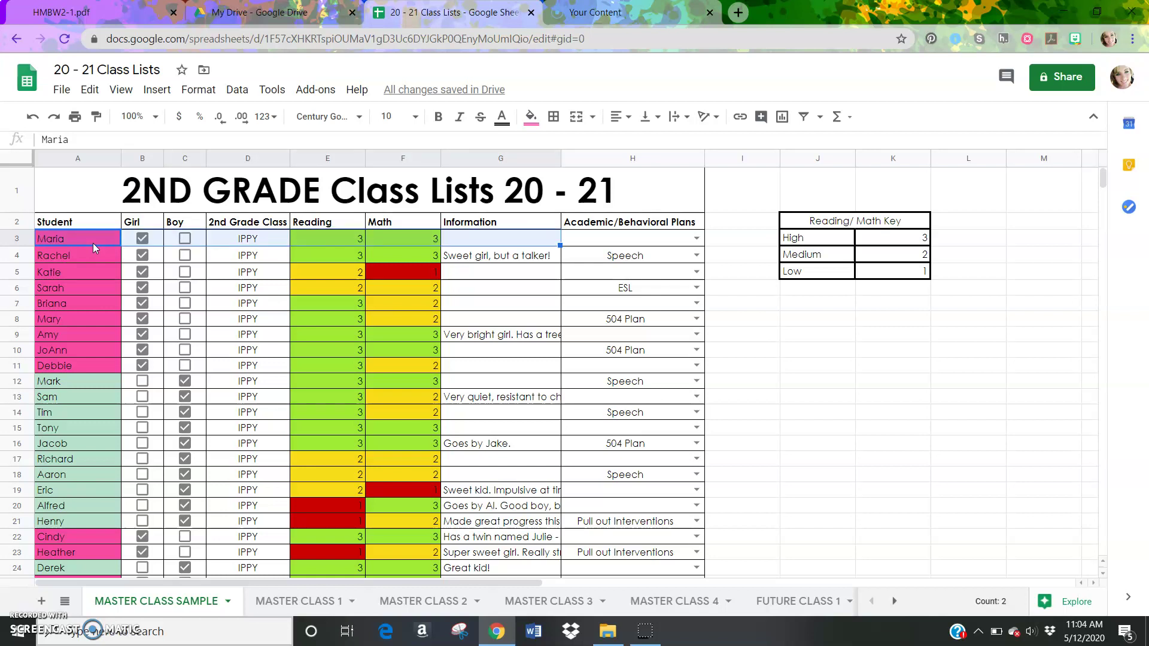
pyautogui.hotkey('shift', 'Right')
pyautogui.hotkey('shift', 'Right')
pyautogui.hotkey('shift', 'Left')
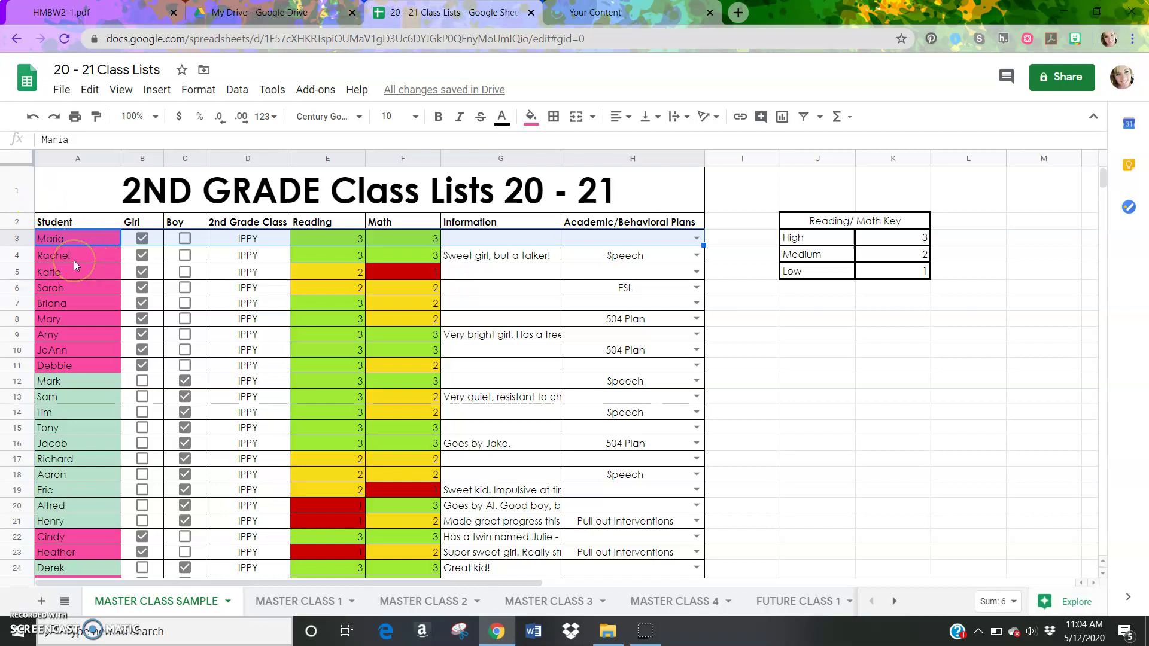
pyautogui.hotkey('ctrl', 'c')
pyautogui.rightClick(75, 239)
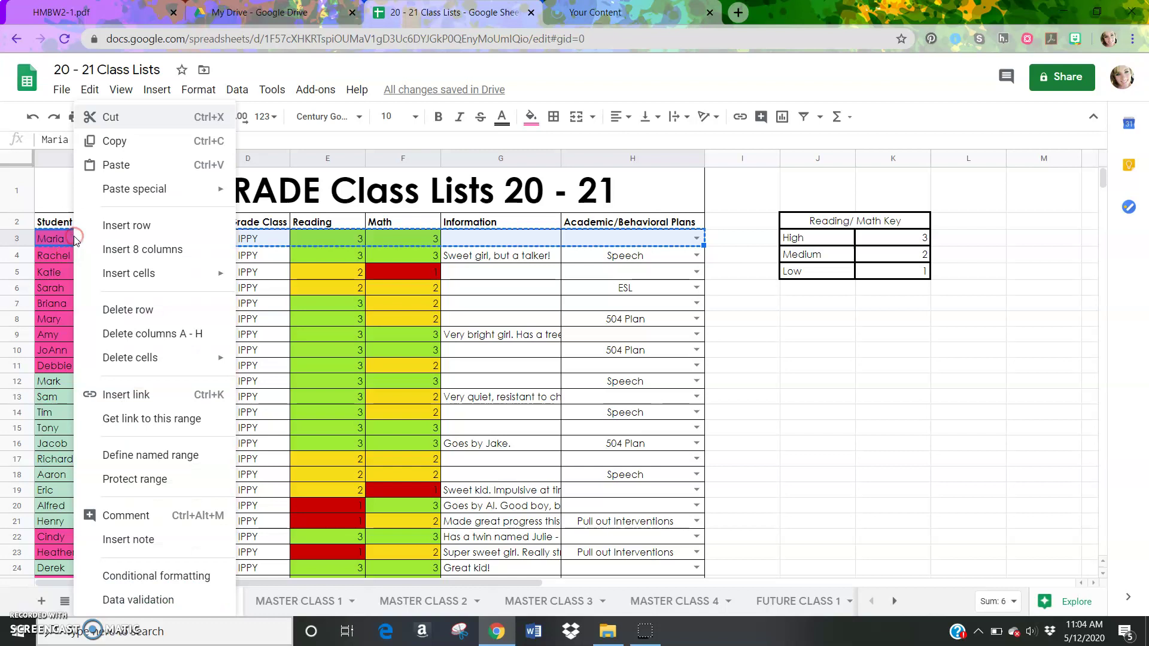
pyautogui.click(133, 139)
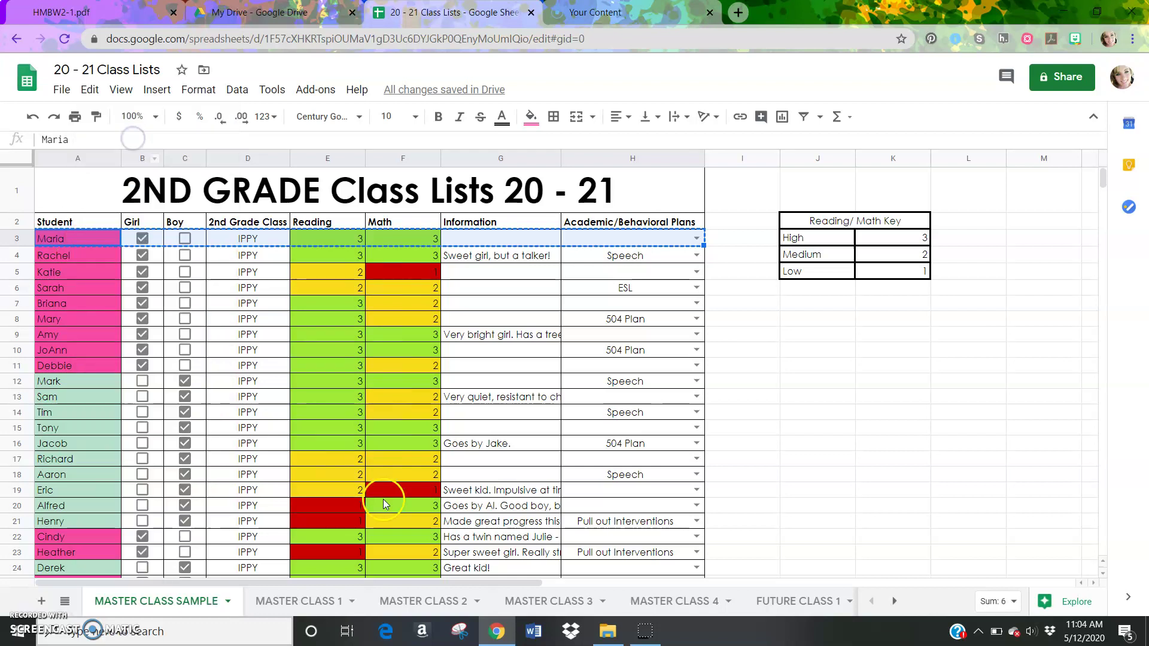
pyautogui.click(797, 600)
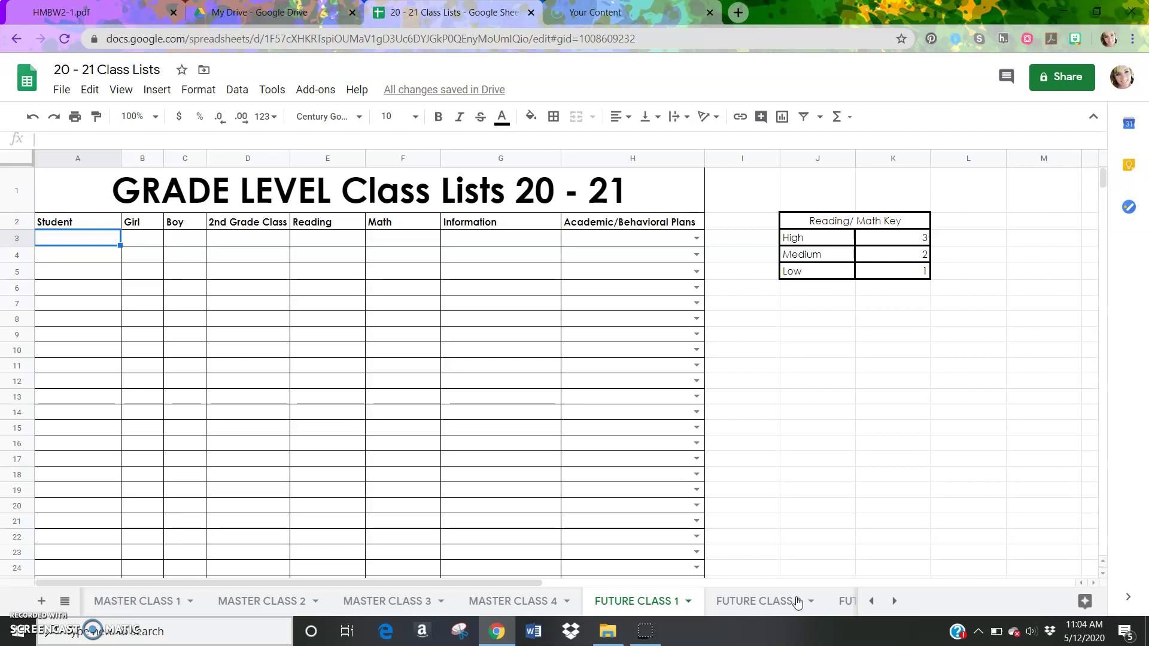
# Paste the copied student row into A3 of FUTURE CLASS 1 and review the sheet
pyautogui.hotkey('ctrl', 'v')
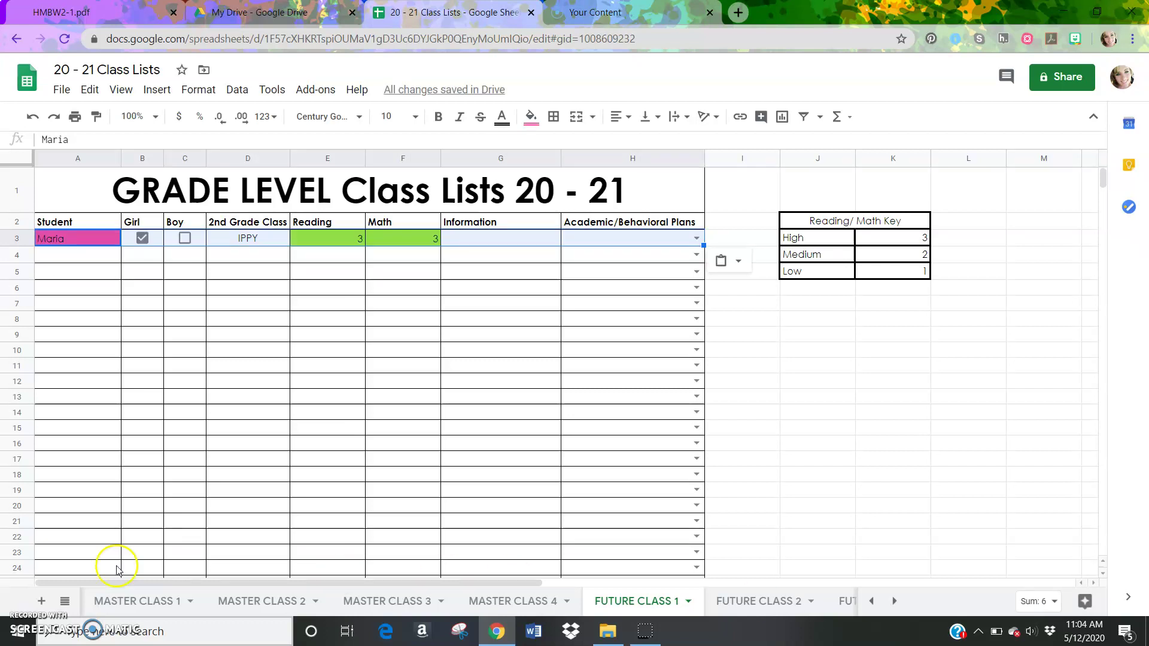
pyautogui.click(80, 366)
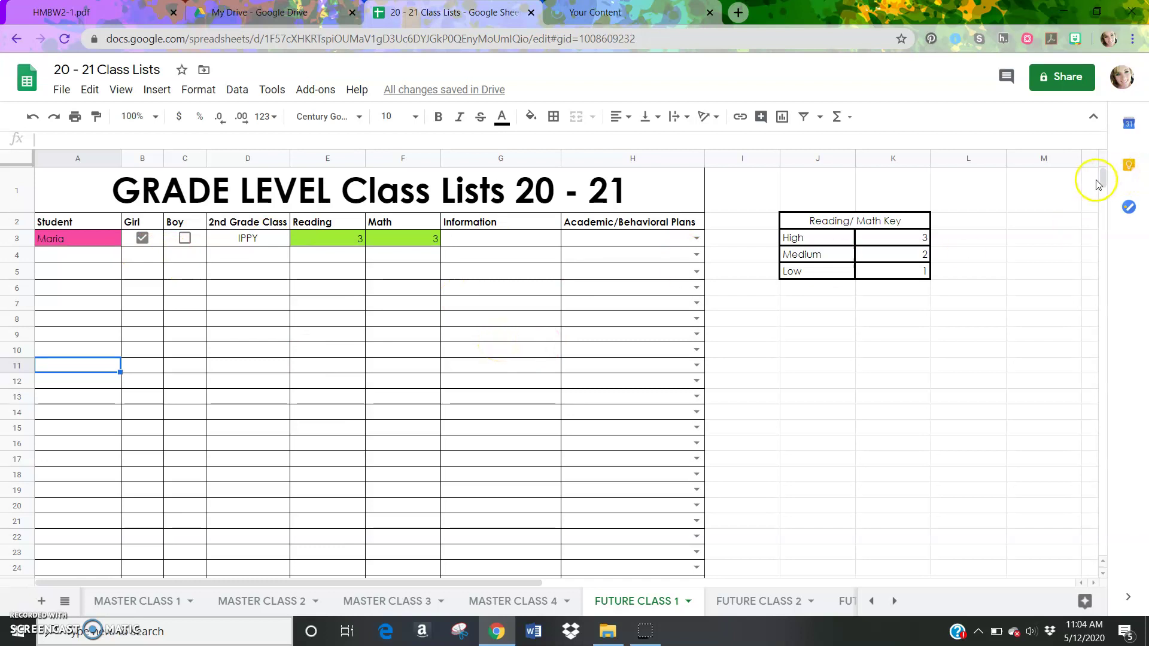
pyautogui.moveTo(1102, 180); pyautogui.dragTo(1102, 186)
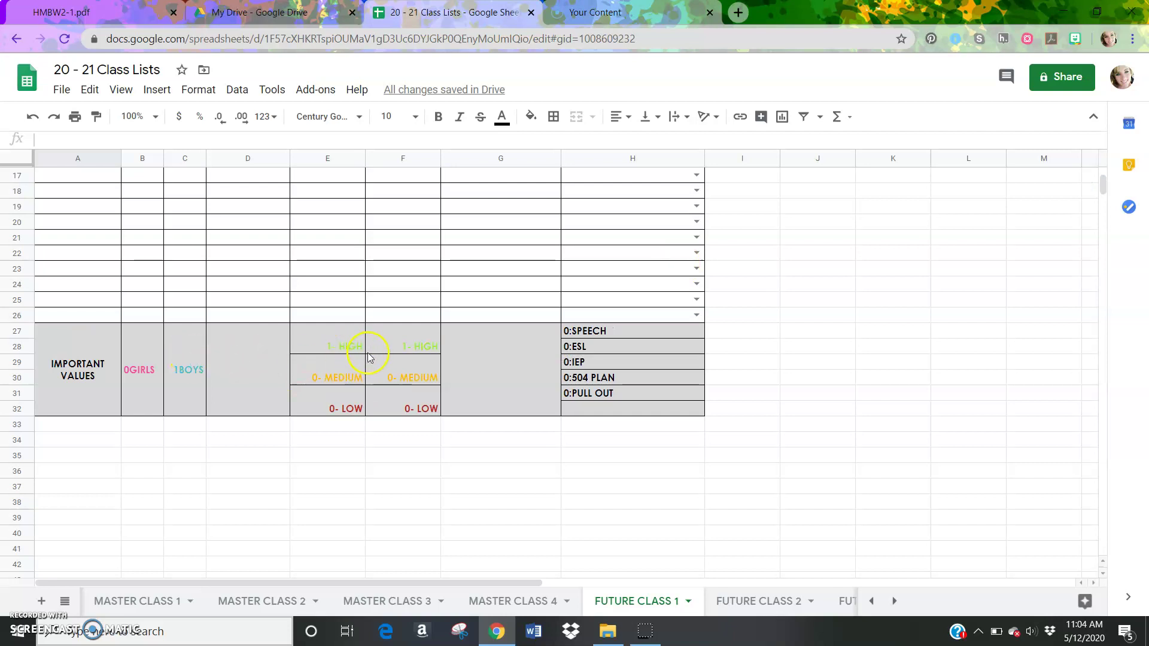
pyautogui.click(1091, 189)
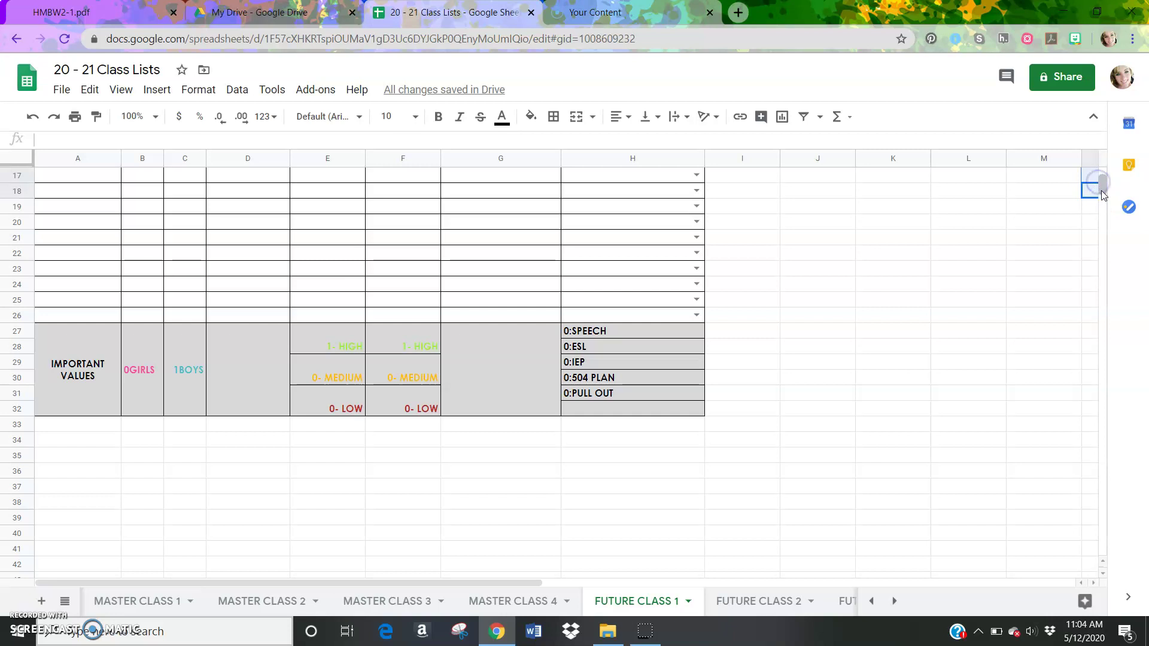
pyautogui.moveTo(1102, 190); pyautogui.dragTo(1105, 172)
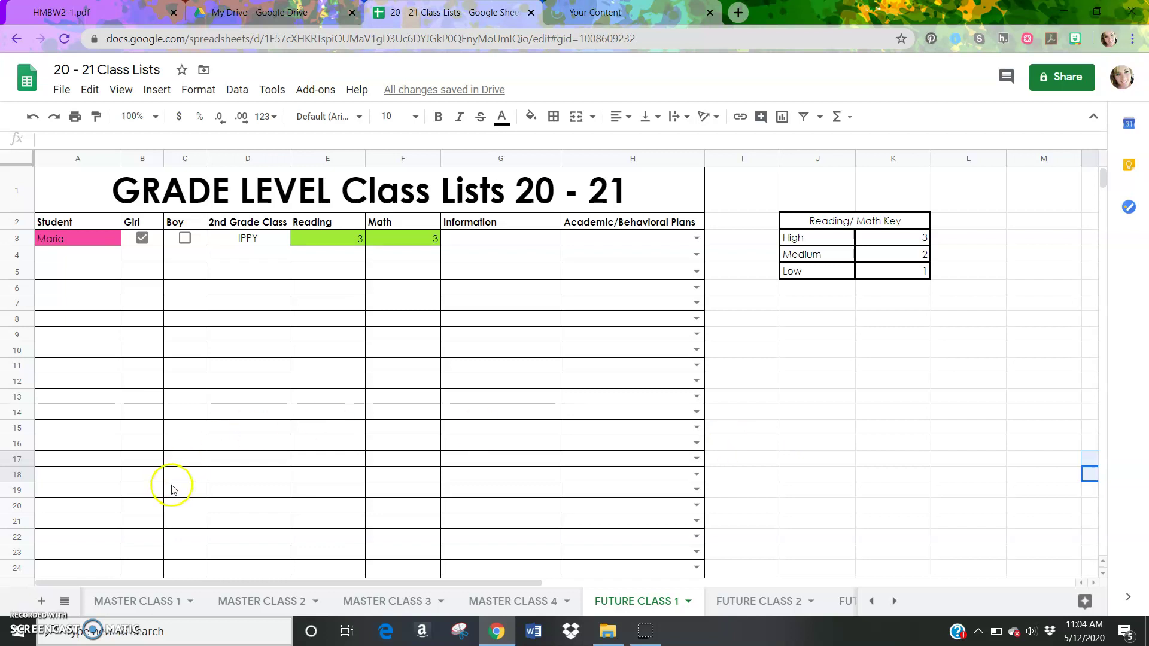
# Copy row 21's student record (Boy, Reading 1, Math 2) from MASTER CLASS SAMPLE
pyautogui.click(122, 601)
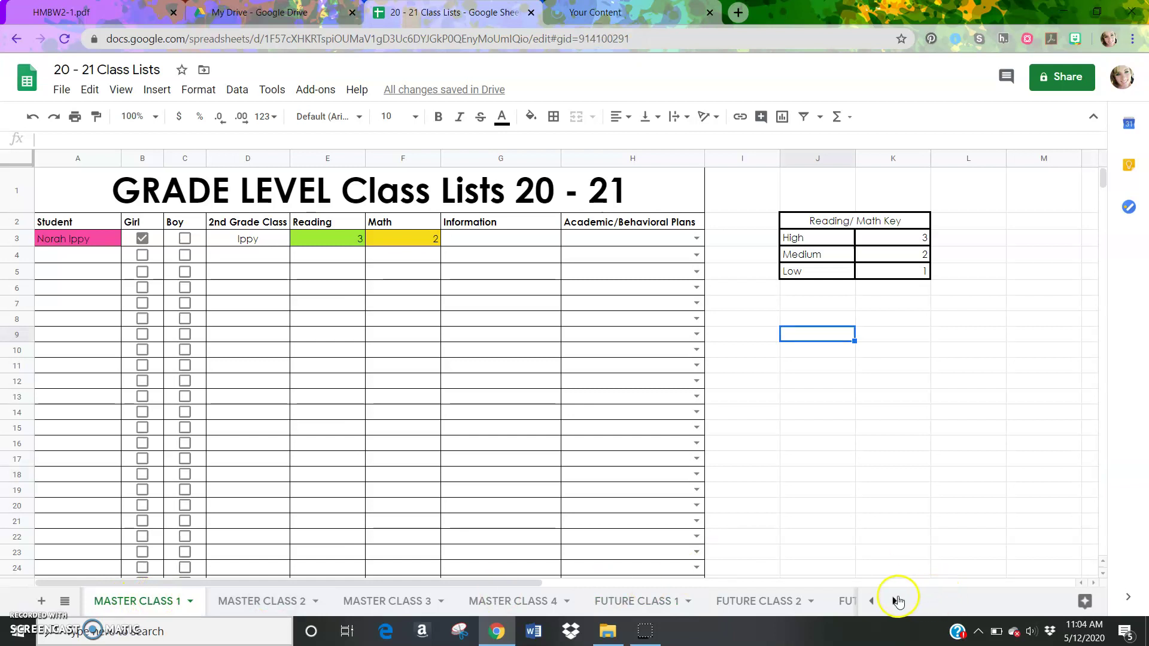
pyautogui.click(872, 601)
pyautogui.click(166, 602)
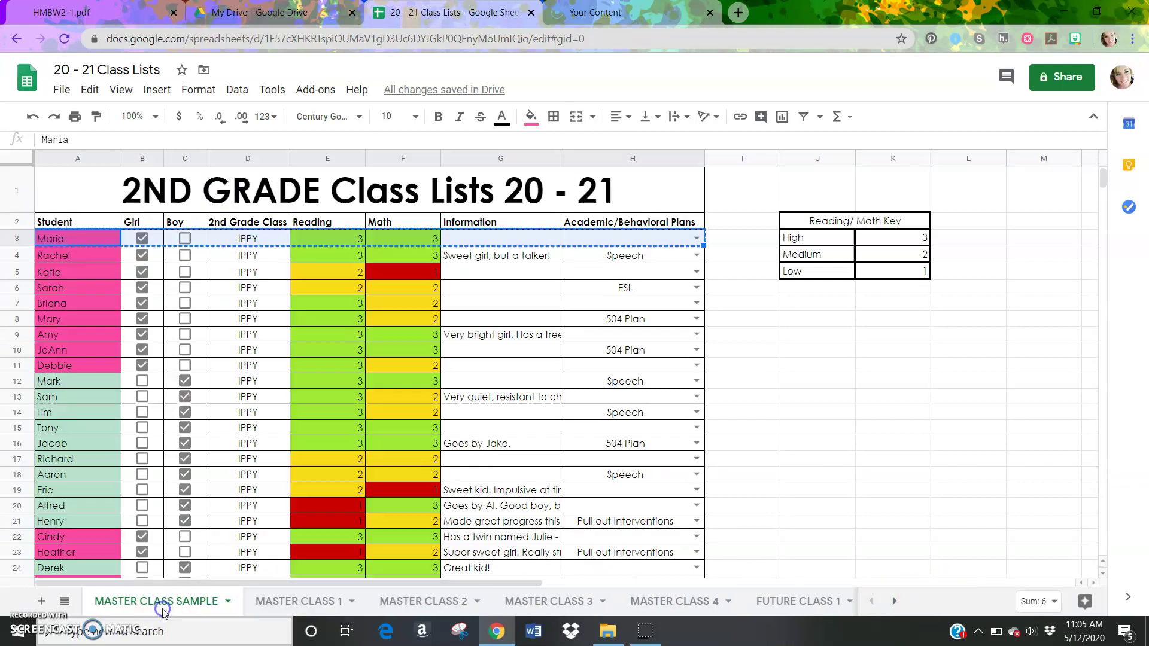
pyautogui.click(735, 370)
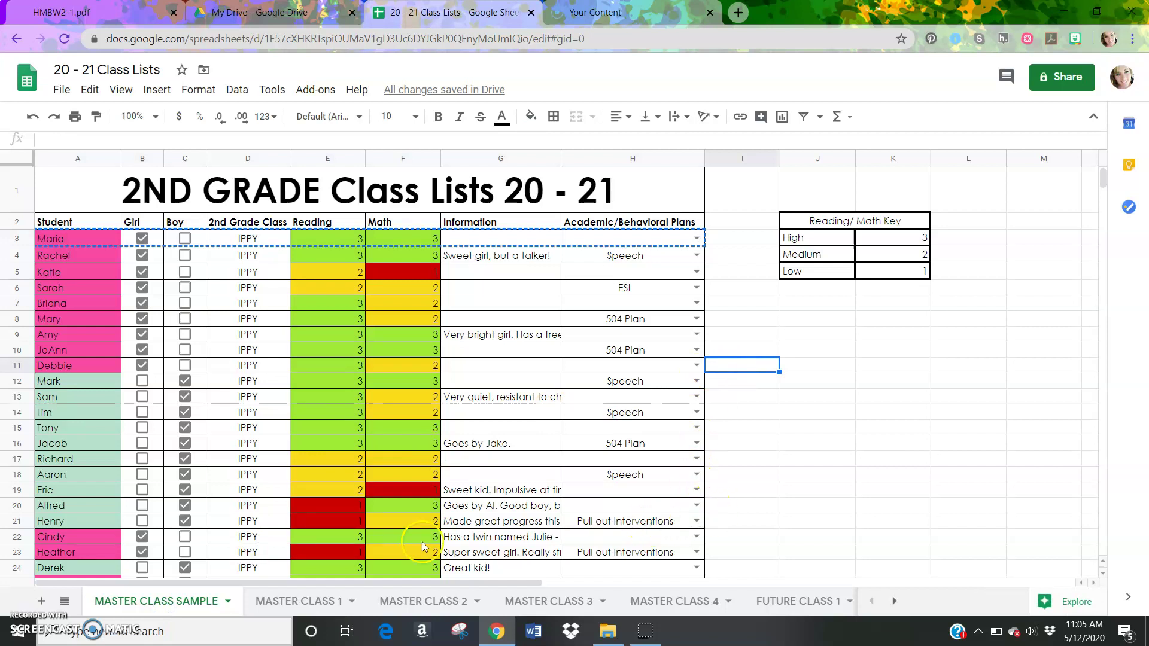
pyautogui.click(81, 520)
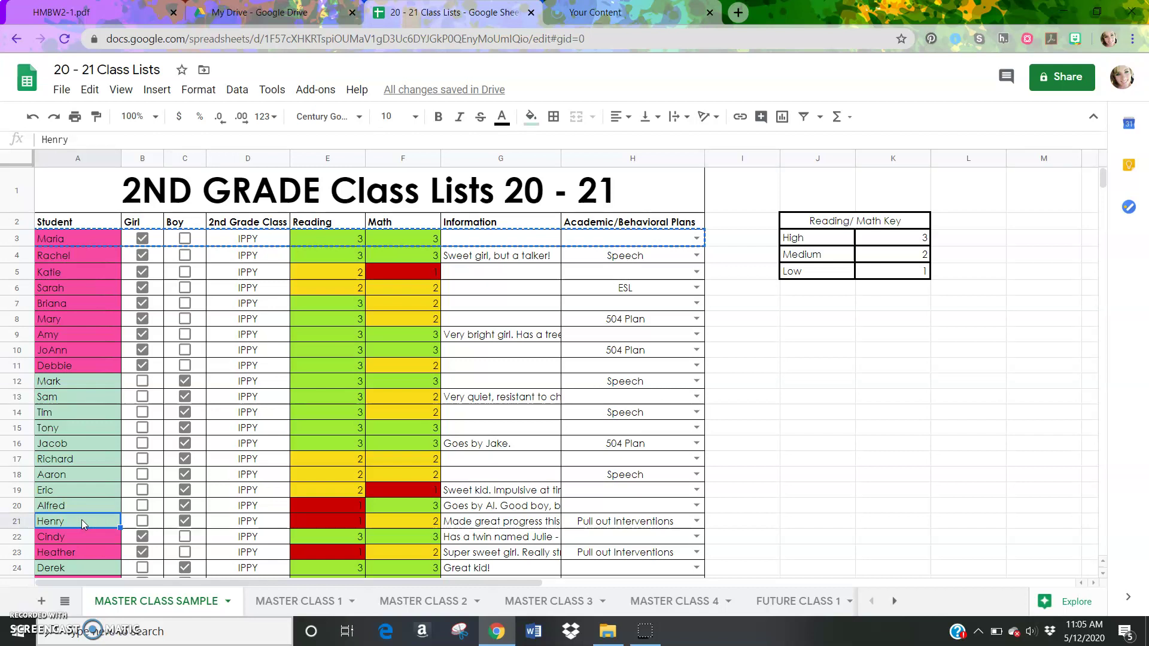
pyautogui.hotkey('shift', 'Right')
pyautogui.hotkey('shift', 'Right')
pyautogui.hotkey('shift', 'Right')
pyautogui.hotkey('shift', 'Right')
pyautogui.hotkey('shift', 'Right')
pyautogui.hotkey('shift', 'Right')
pyautogui.hotkey('shift', 'Right')
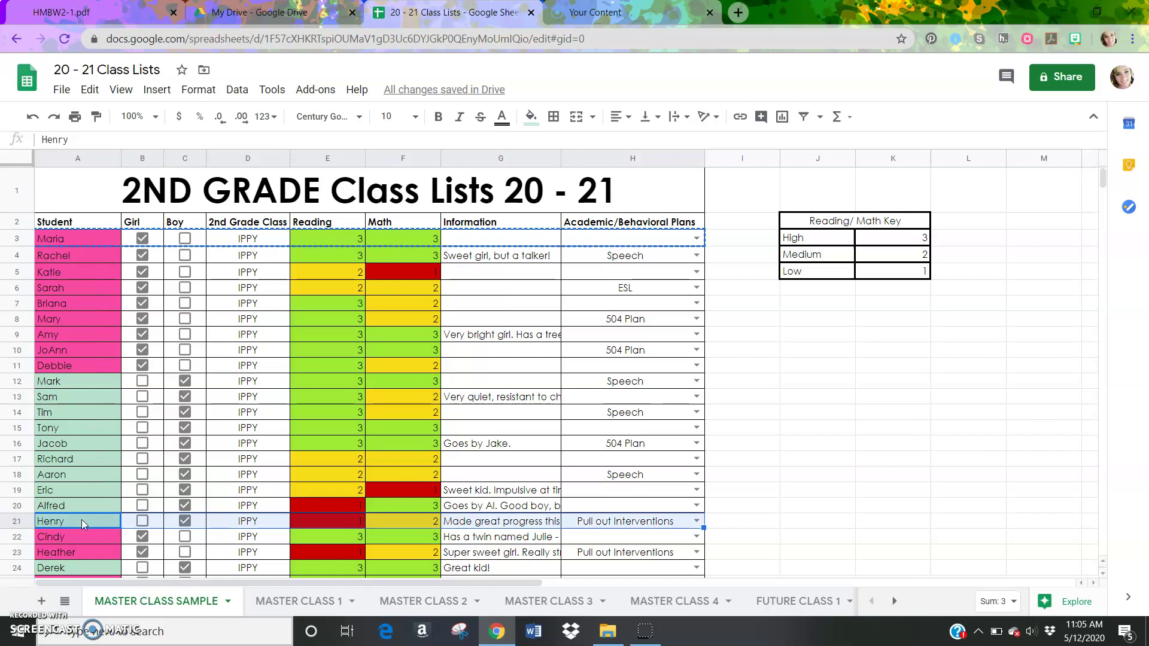
pyautogui.hotkey('ctrl', 'c')
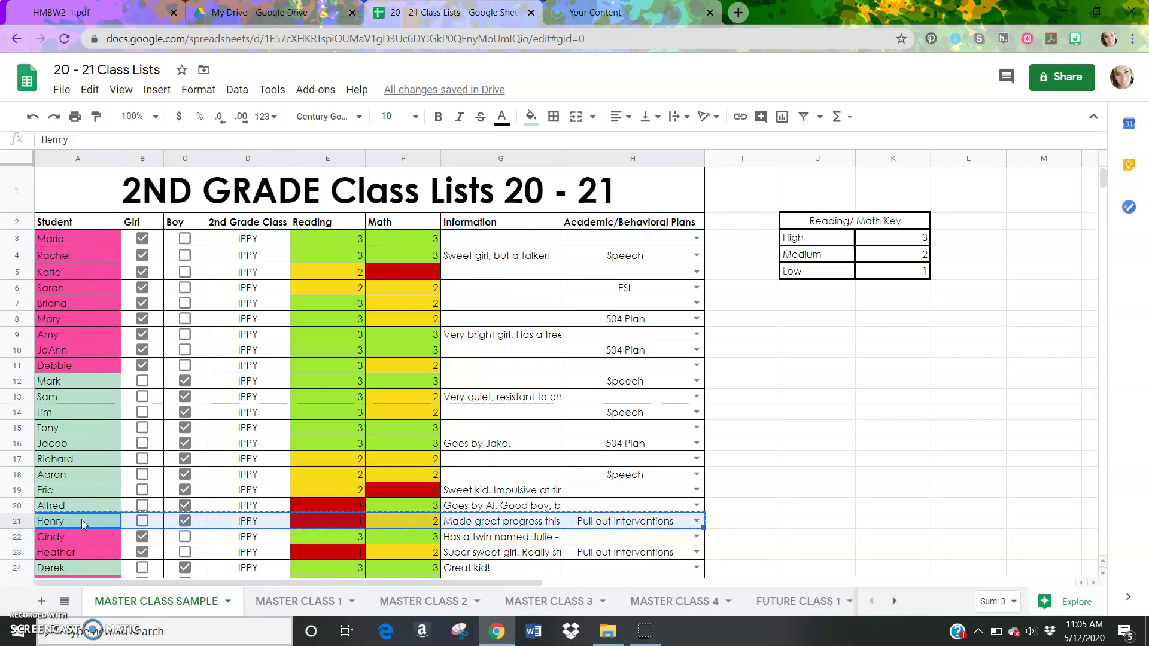
pyautogui.click(894, 601)
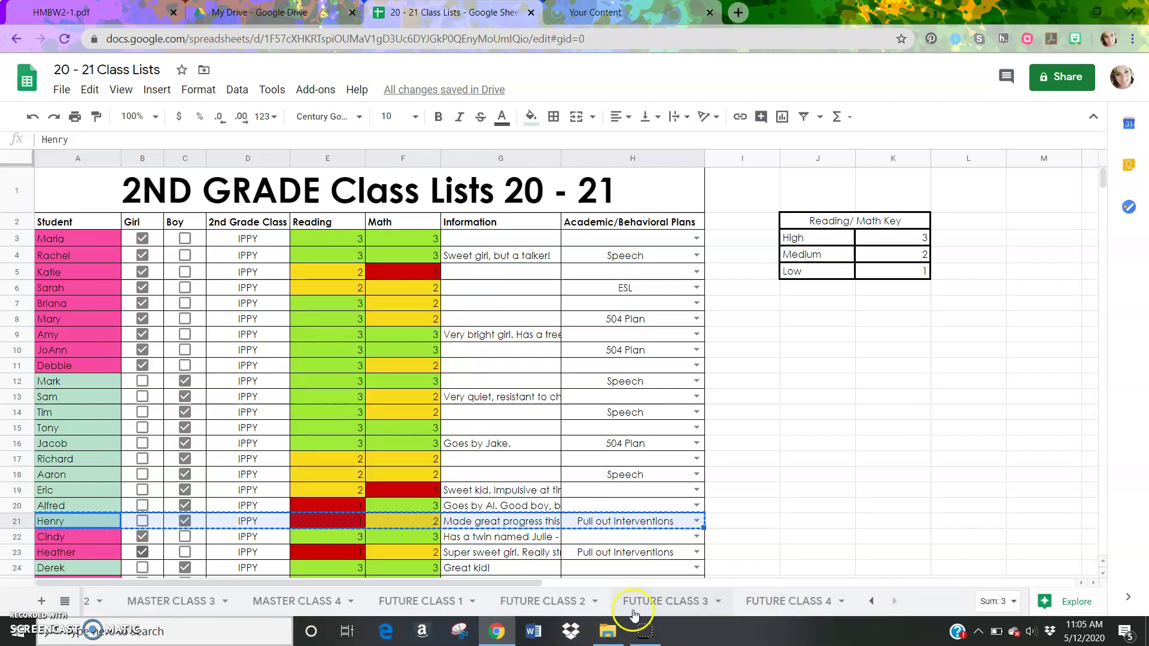
# Paste the copied record into A3 of FUTURE CLASS 2
pyautogui.click(575, 601)
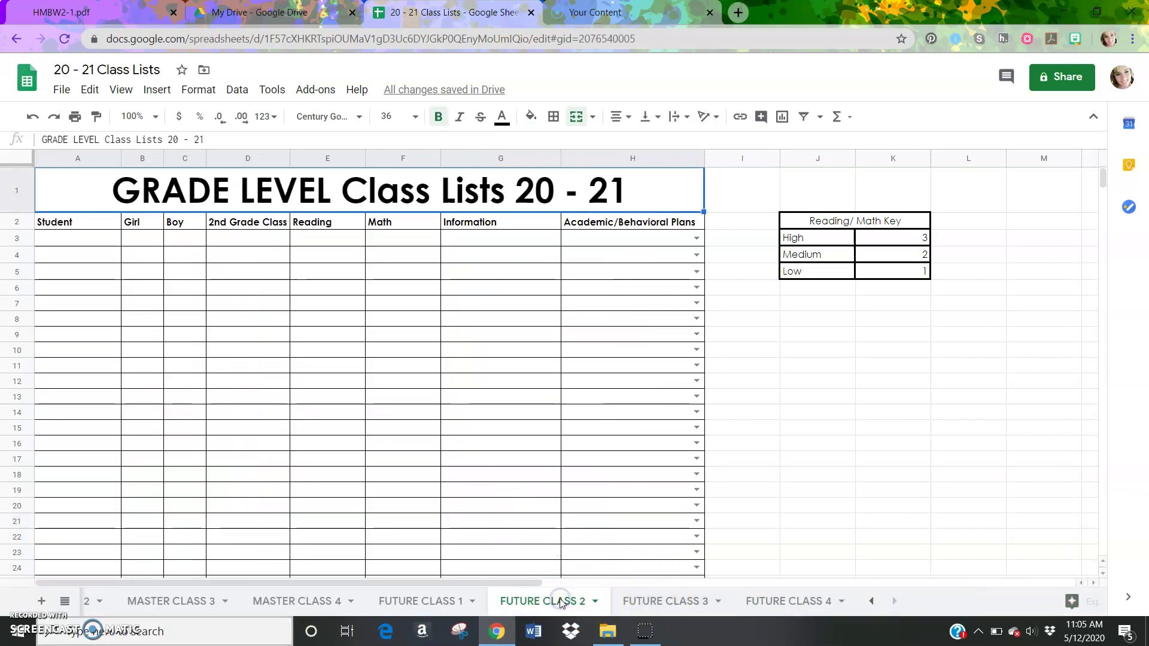
pyautogui.click(76, 237)
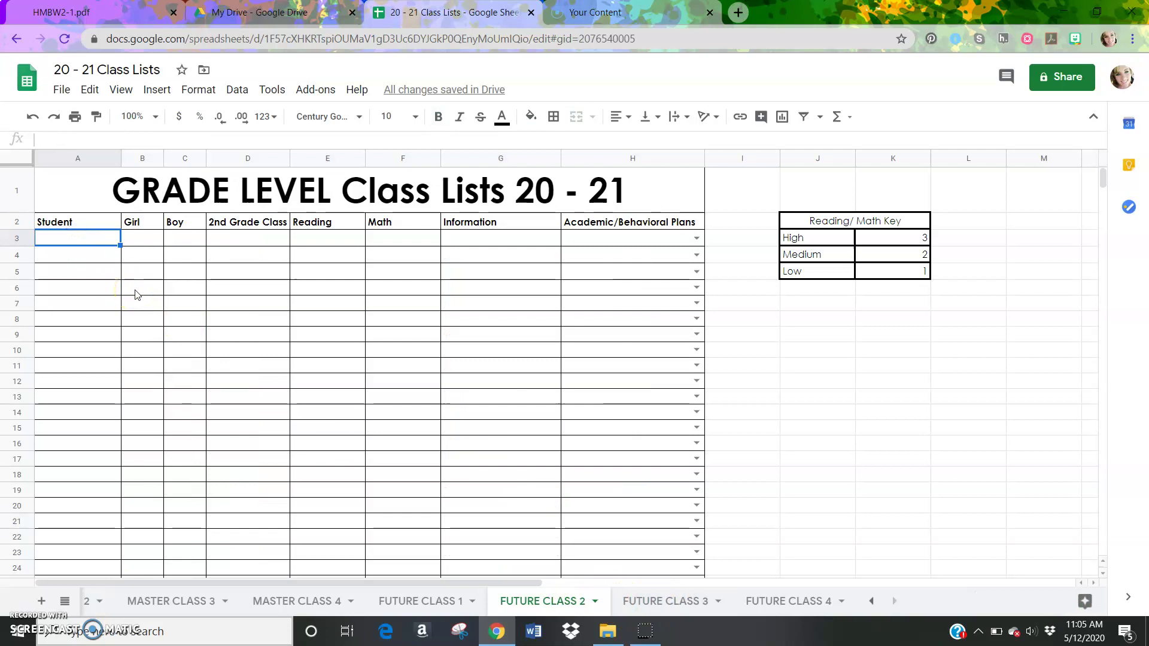
pyautogui.hotkey('ctrl', 'v')
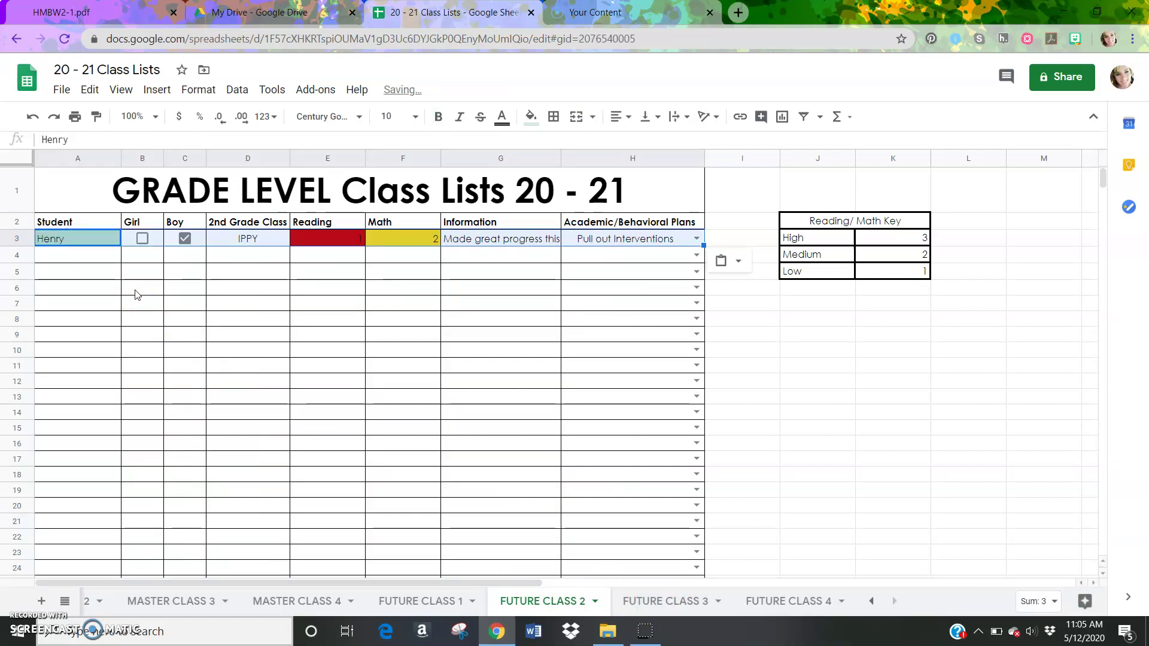
pyautogui.click(135, 292)
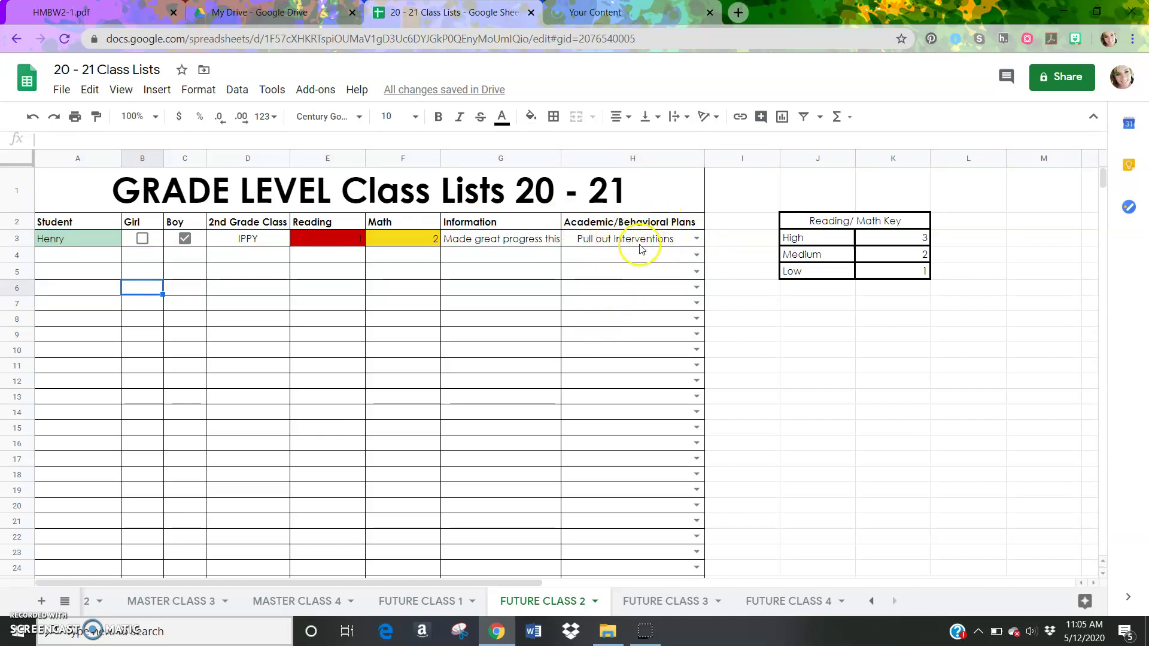
# Read the 'Pull out Interventions' note in G3, then scroll the tabs back left
pyautogui.doubleClick(474, 237)
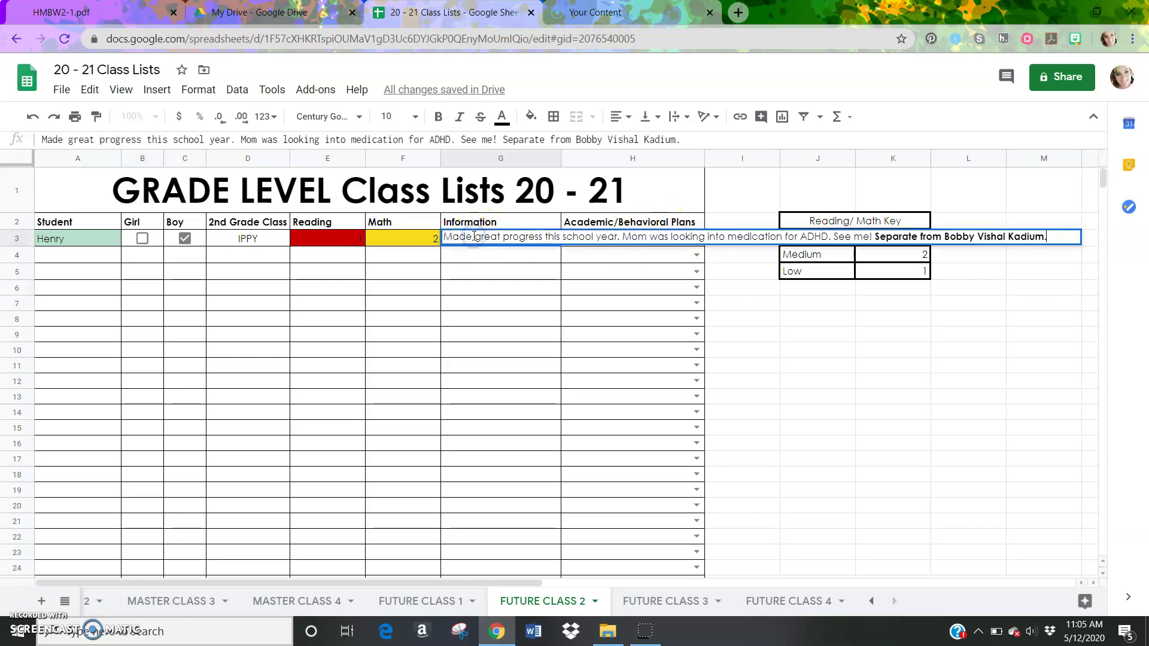
pyautogui.click(470, 272)
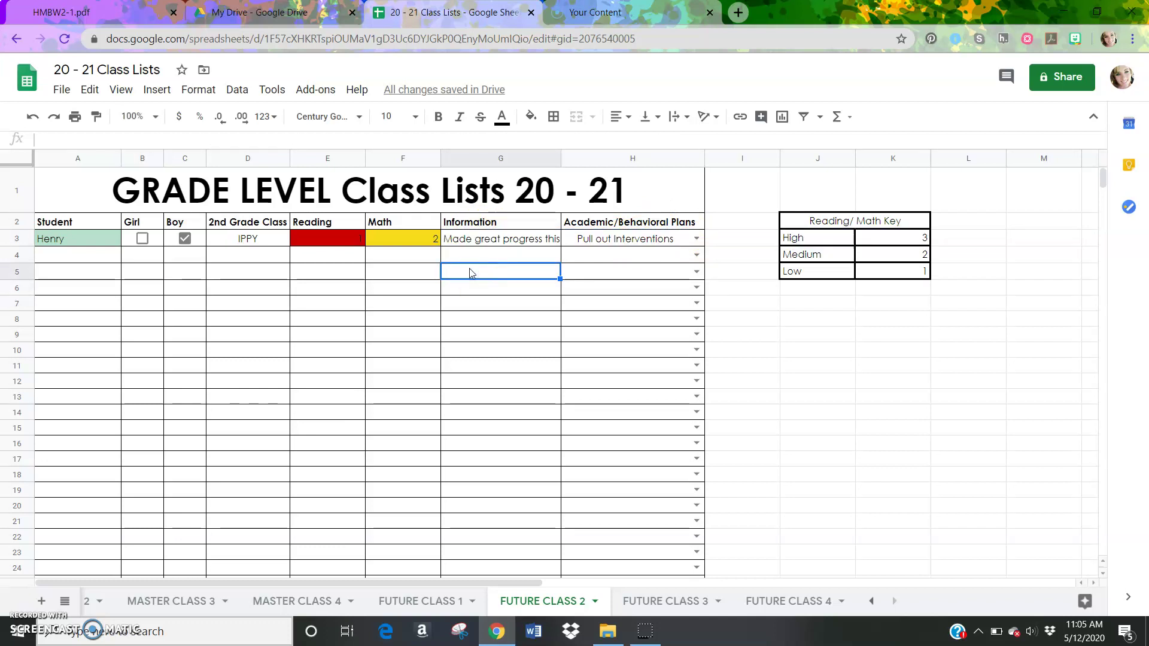
pyautogui.click(873, 602)
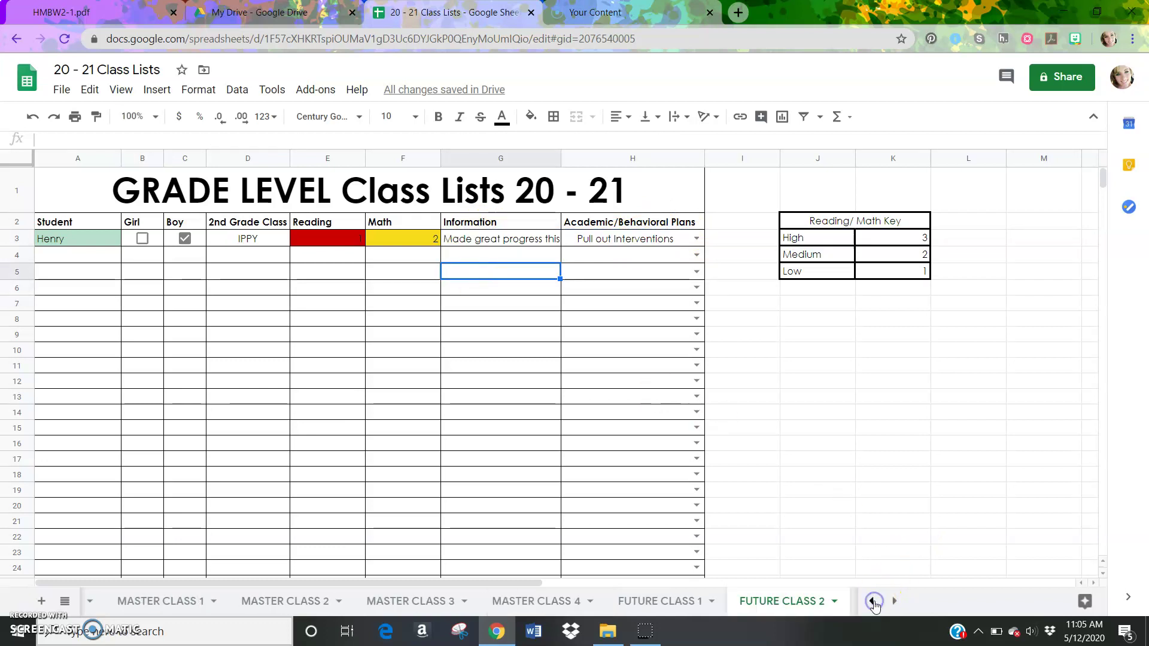
pyautogui.click(872, 602)
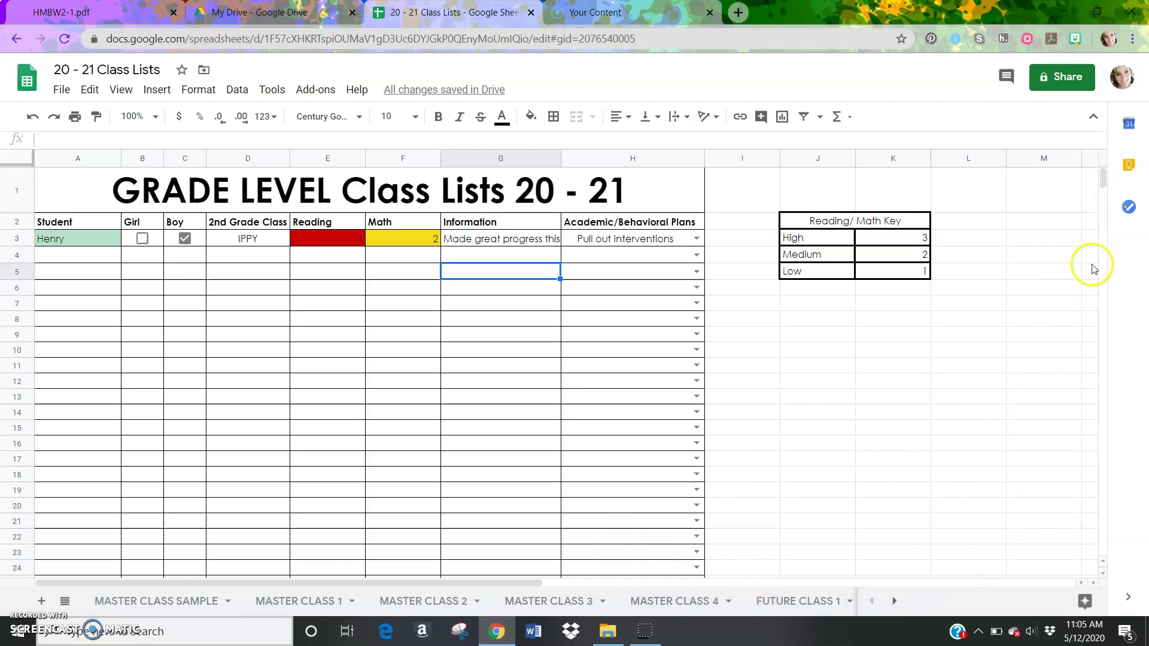
pyautogui.moveTo(1099, 181); pyautogui.dragTo(1100, 184)
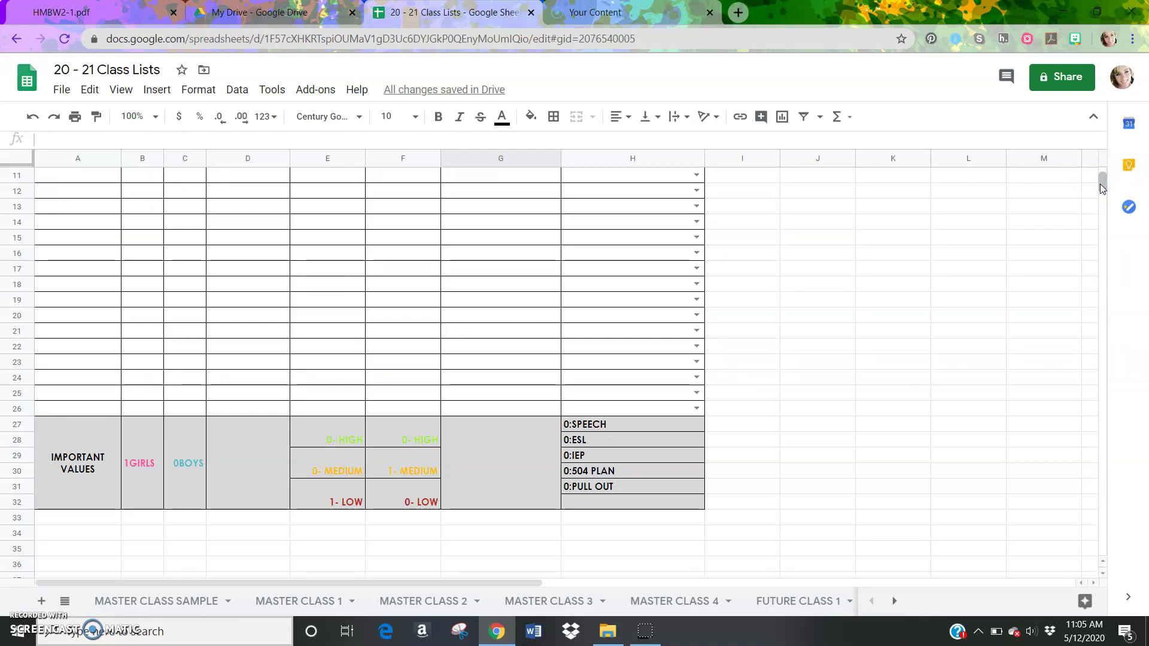
pyautogui.moveTo(1099, 184); pyautogui.dragTo(1102, 171)
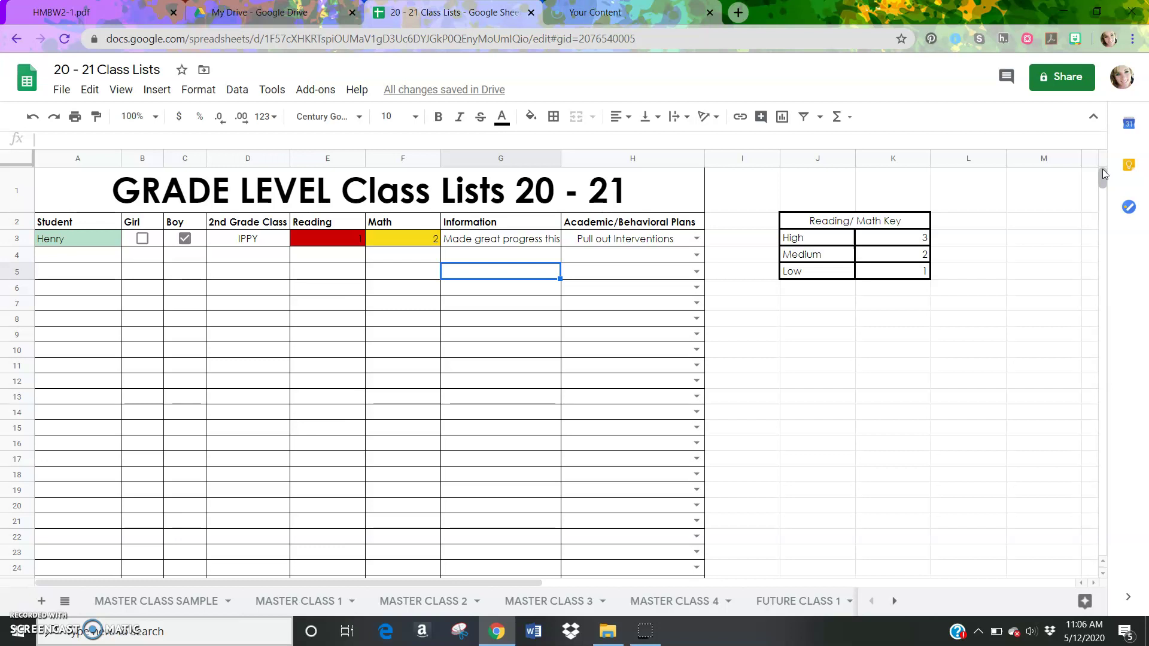
pyautogui.click(404, 221)
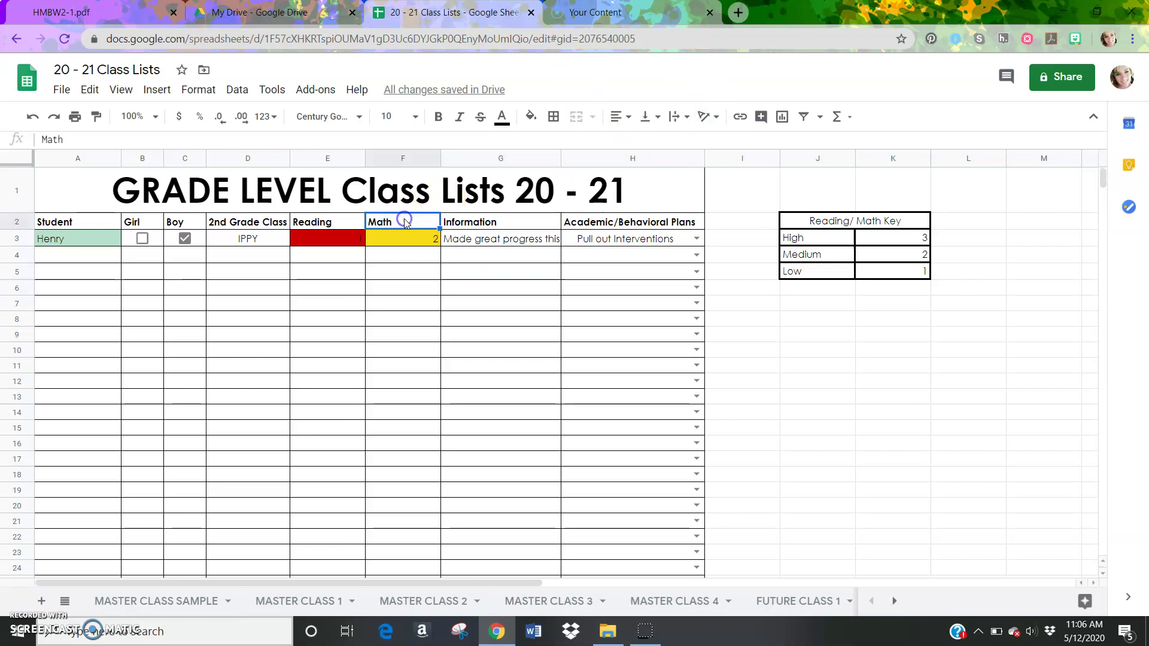
pyautogui.doubleClick(405, 221)
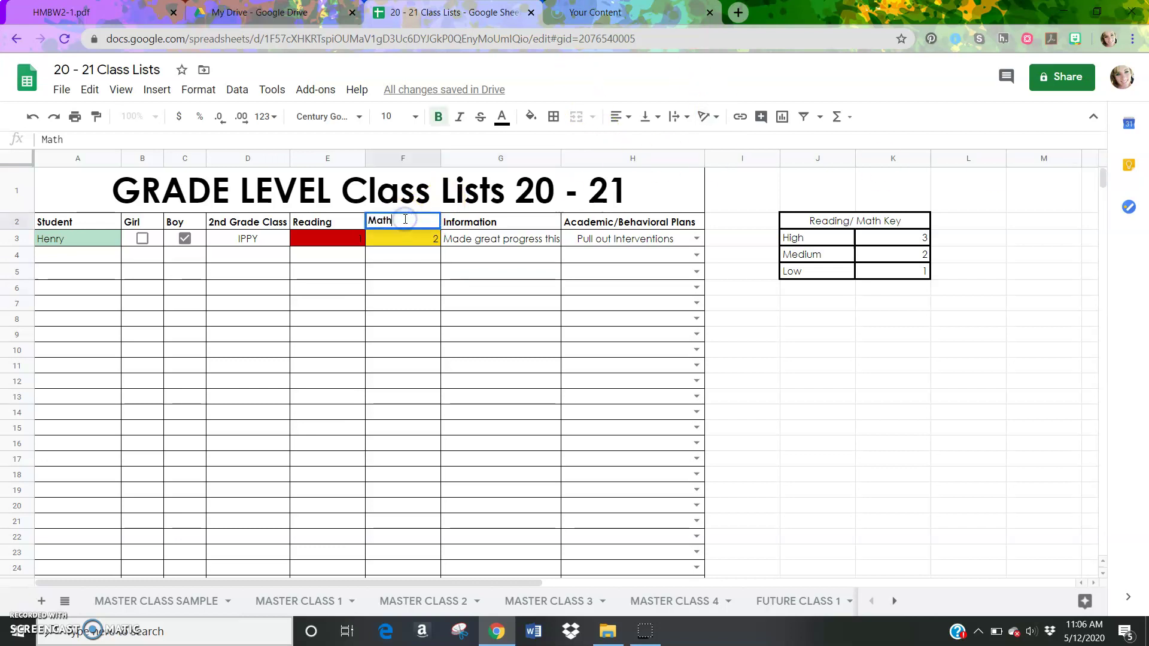
pyautogui.click(556, 322)
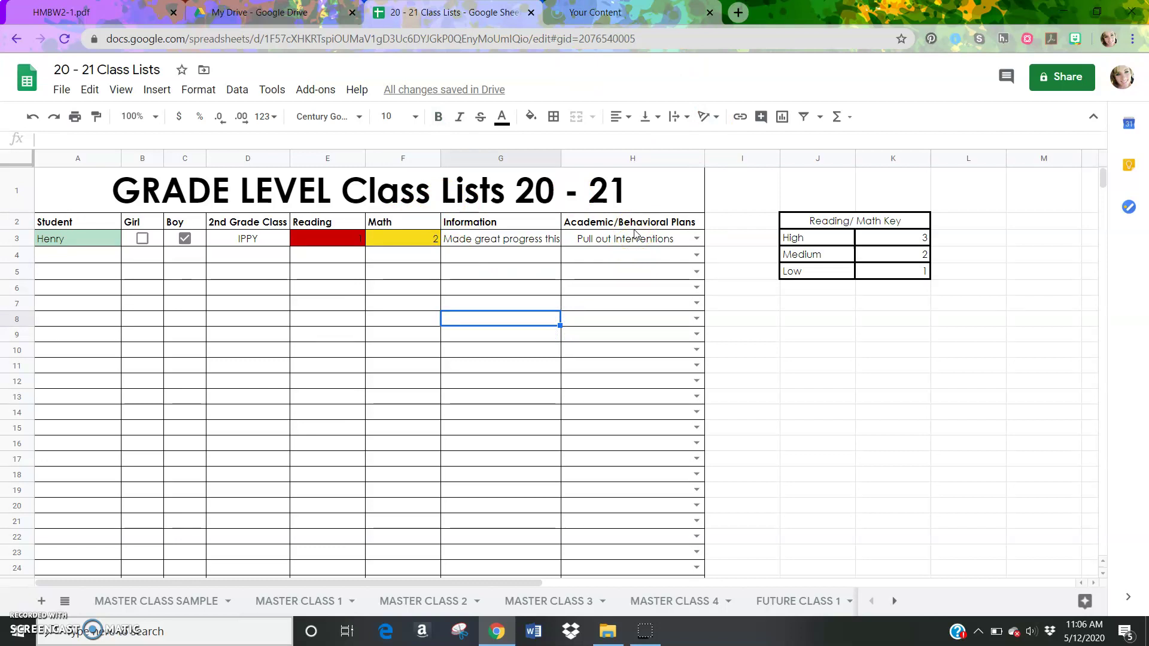
pyautogui.click(688, 225)
pyautogui.rightClick(690, 226)
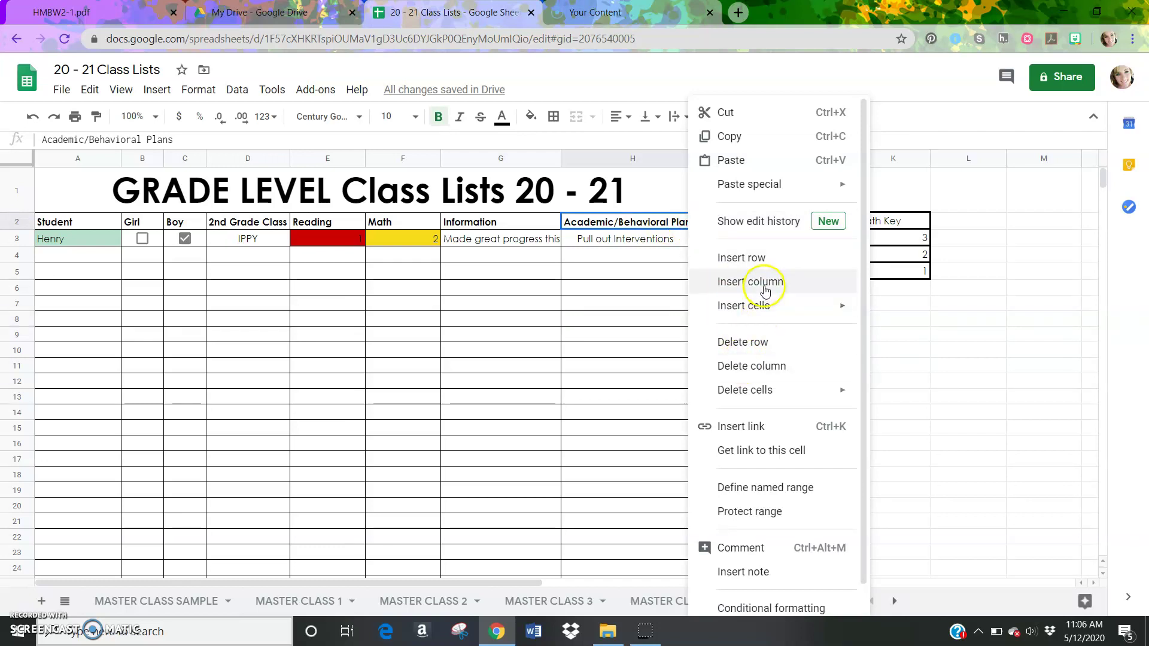
pyautogui.click(763, 288)
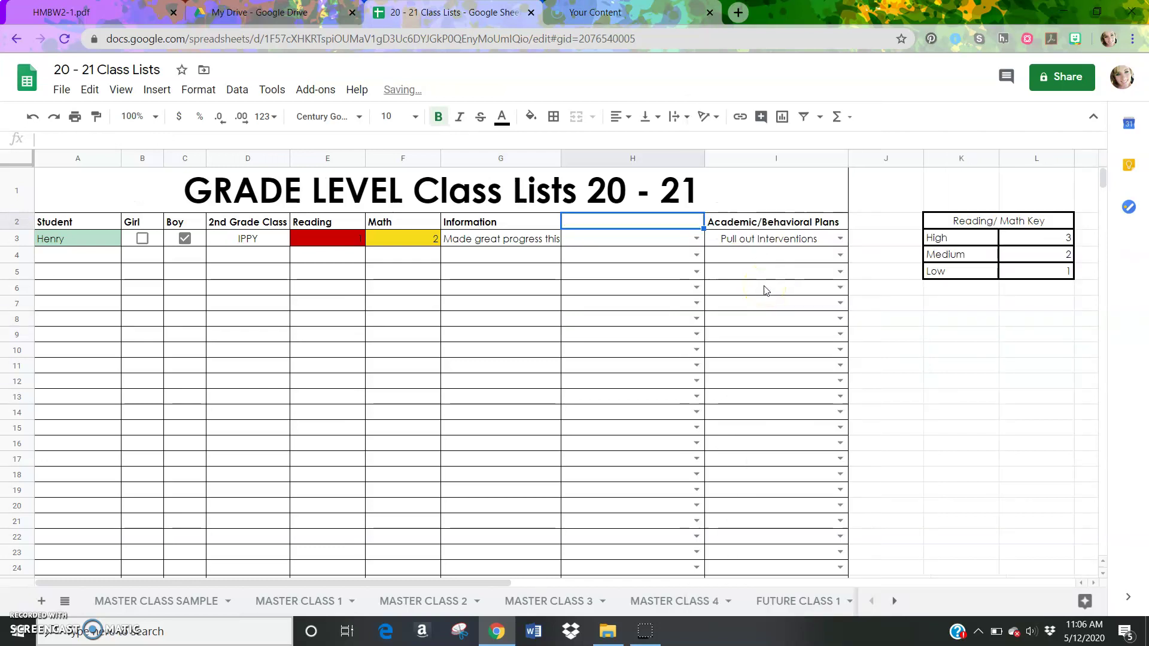
pyautogui.click(694, 238)
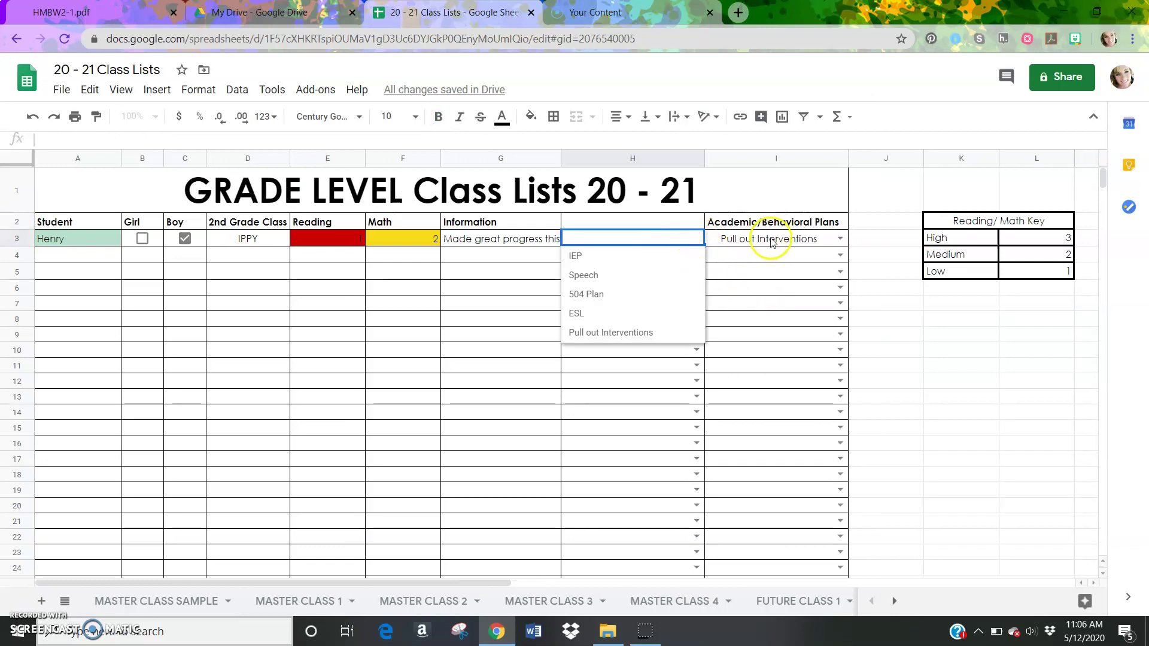
pyautogui.click(663, 234)
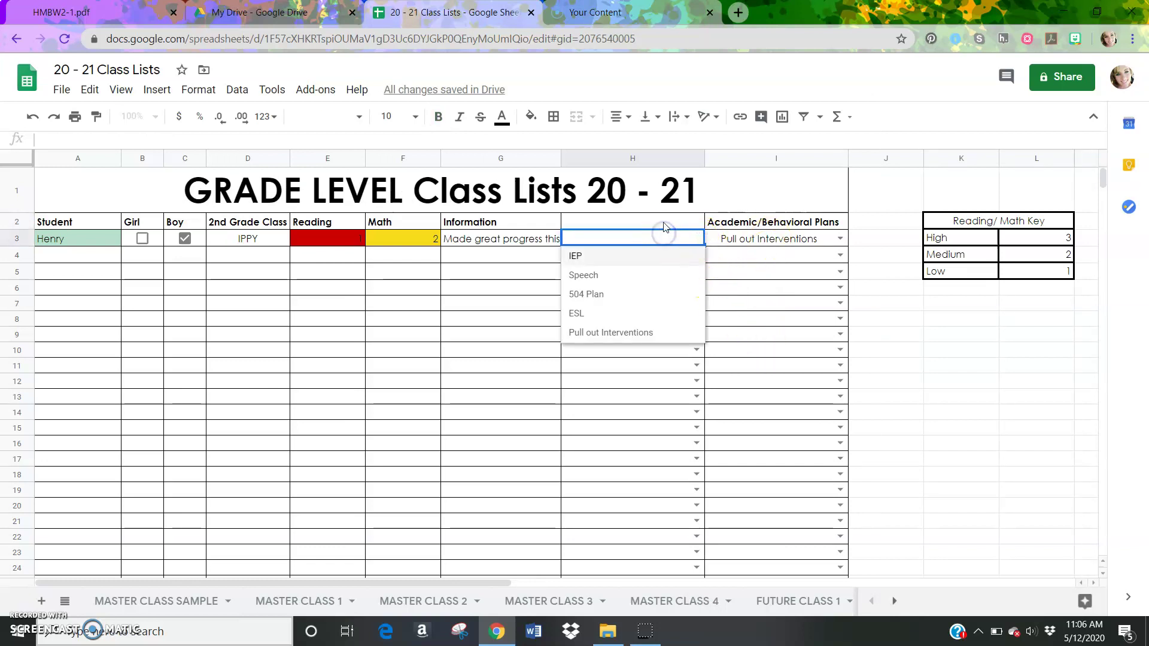
pyautogui.click(663, 225)
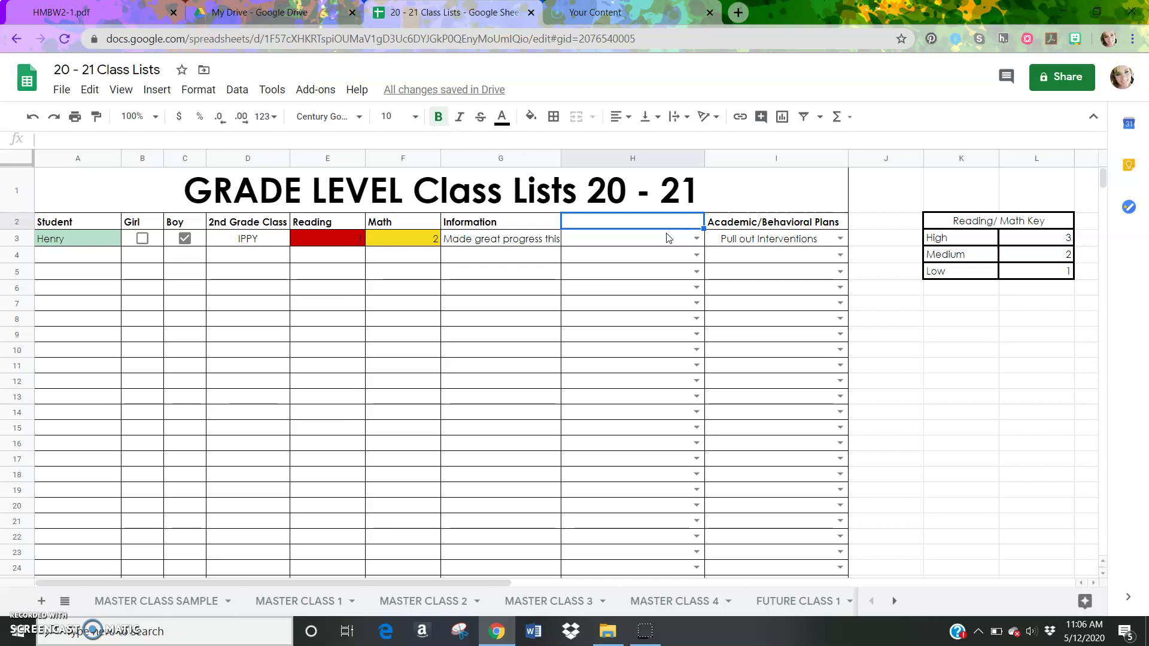
pyautogui.click(34, 117)
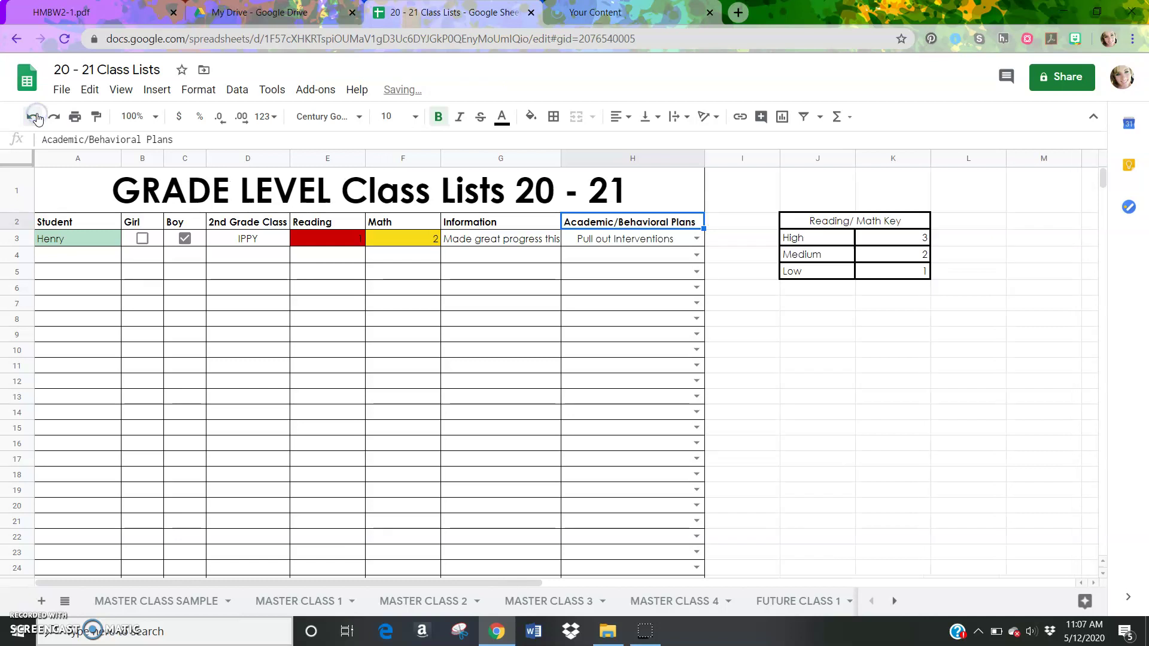
pyautogui.click(505, 224)
pyautogui.rightClick(506, 225)
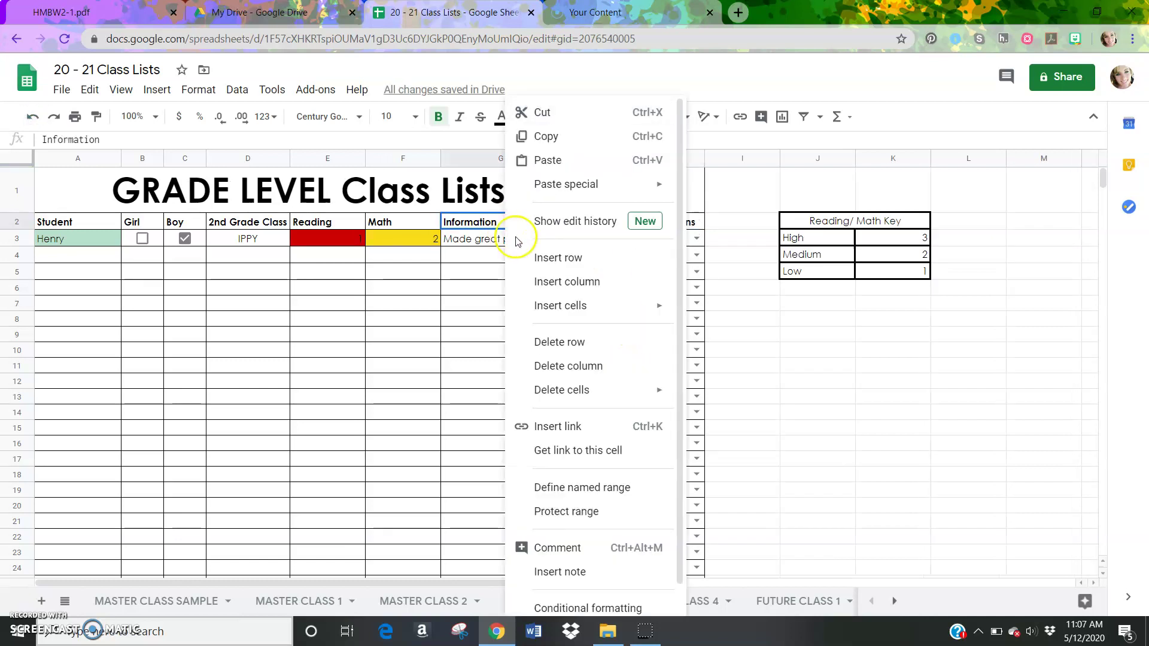
pyautogui.click(540, 284)
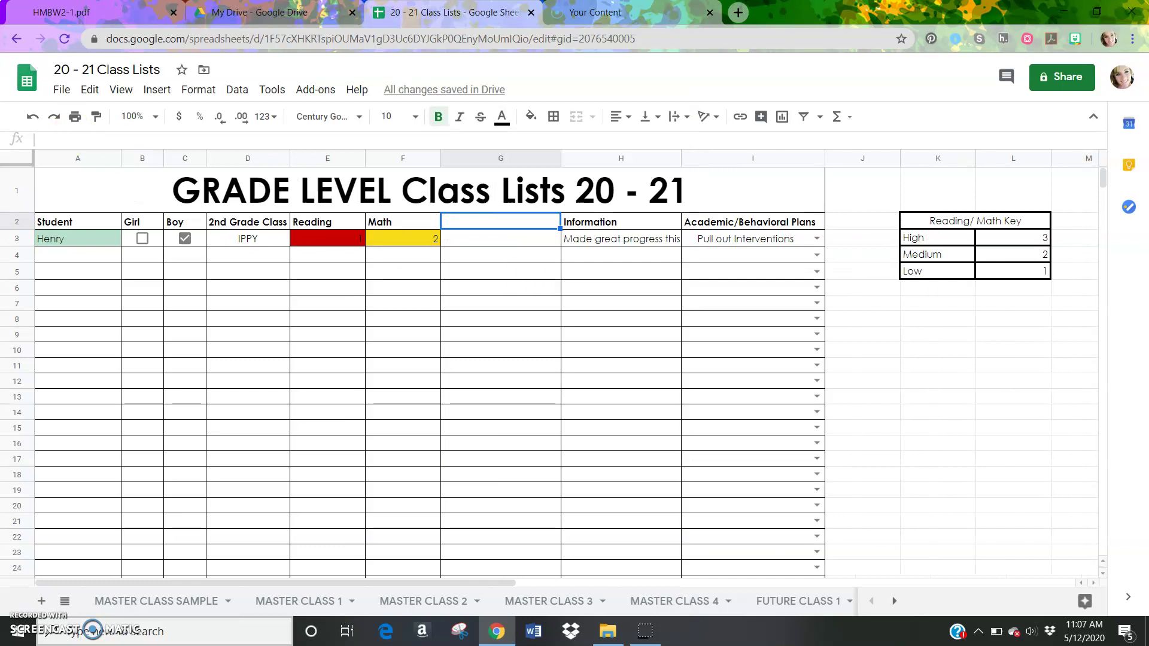
pyautogui.click(32, 116)
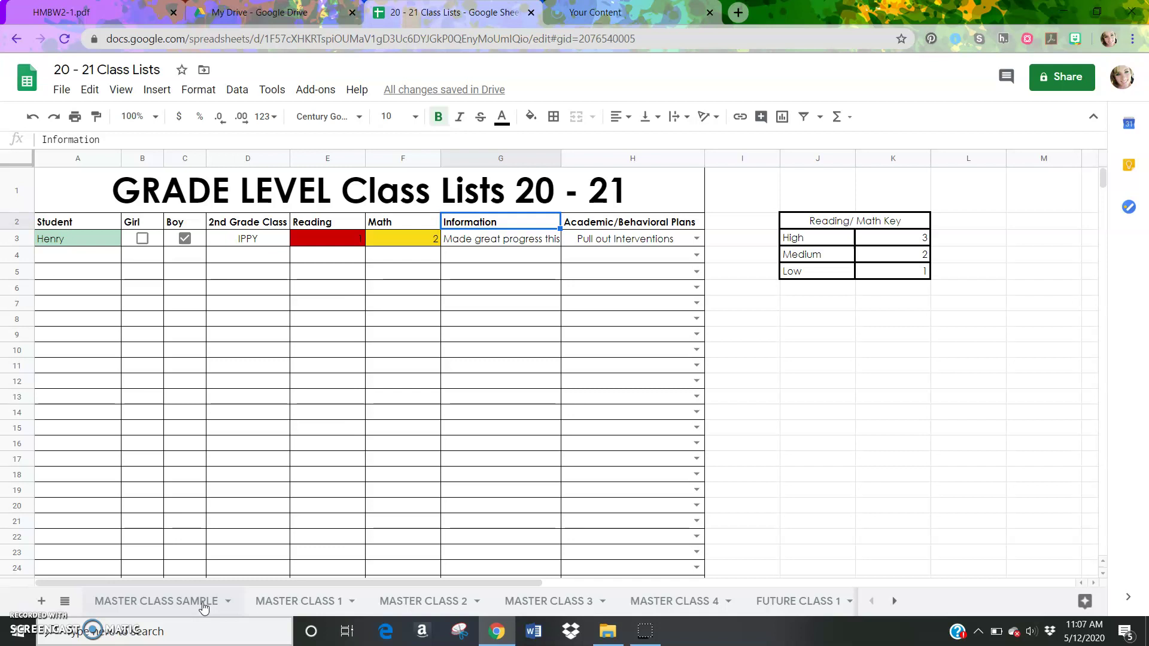
# Show the workbook's Share with people and groups settings, then close them with Done
pyautogui.click(1061, 80)
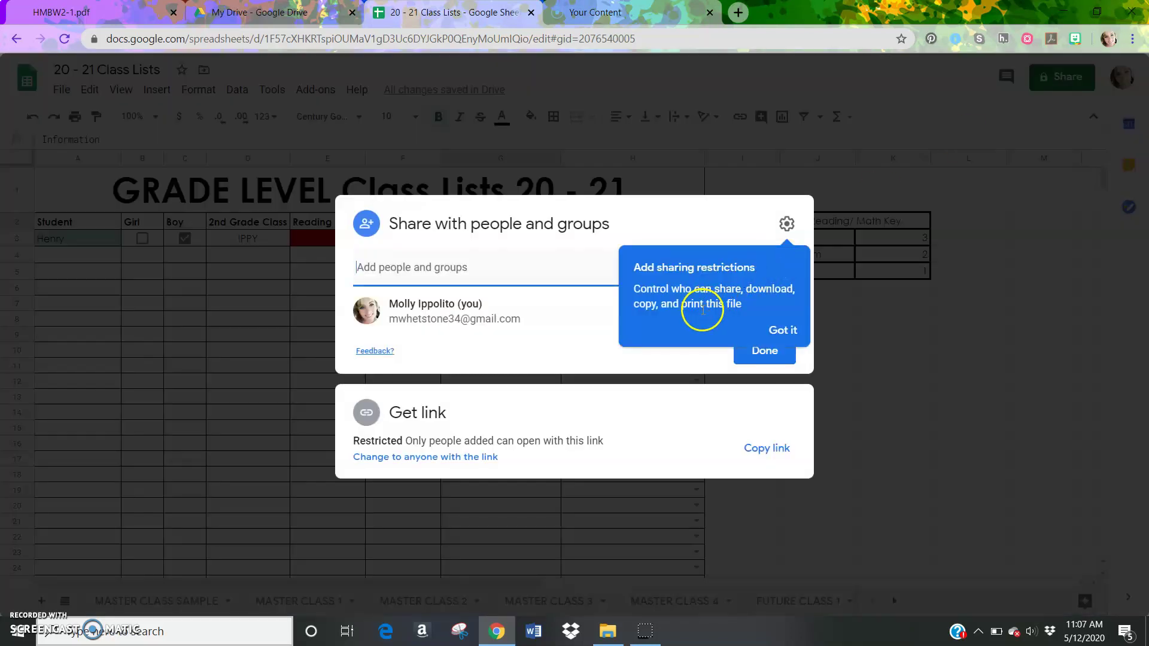
pyautogui.click(779, 328)
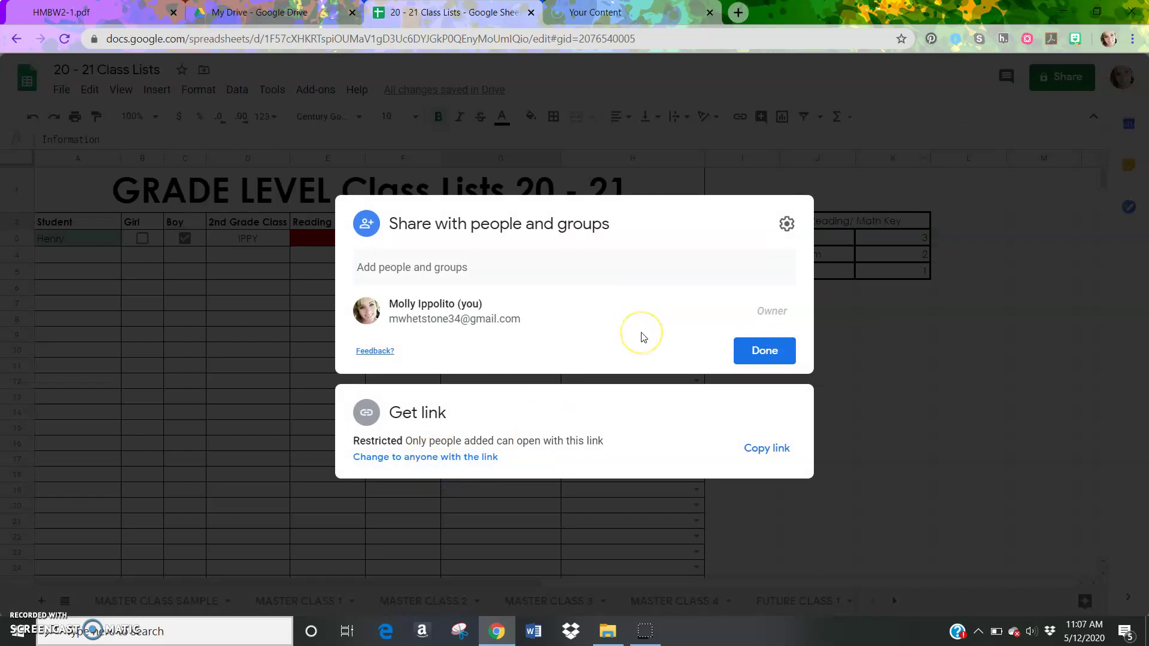
pyautogui.click(465, 266)
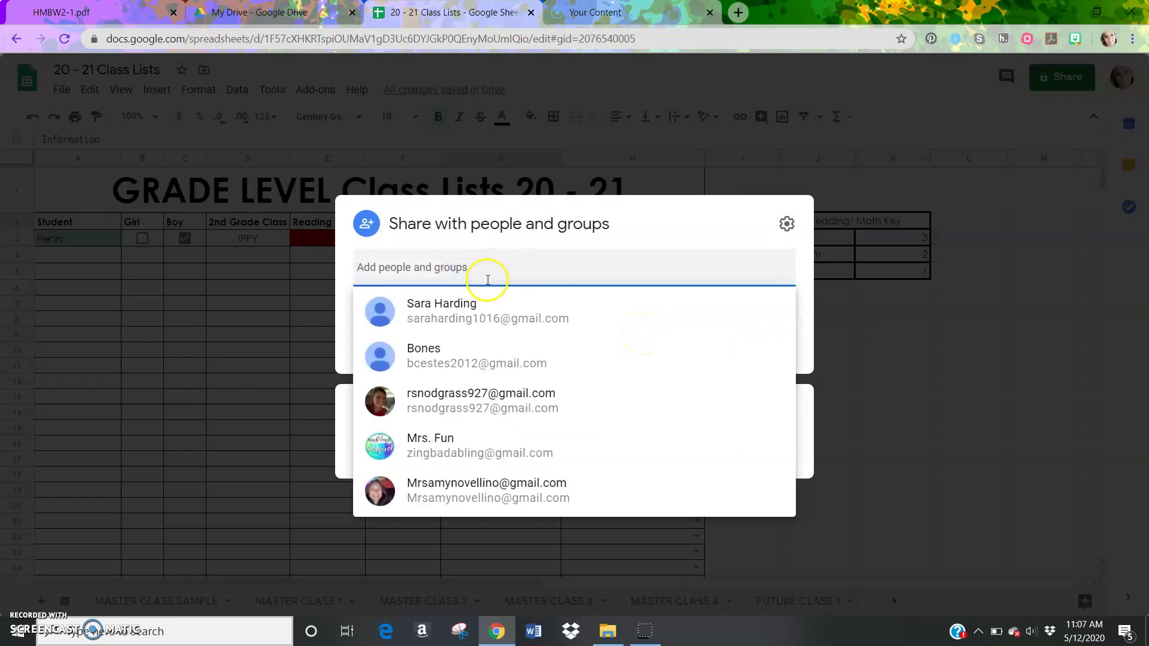
pyautogui.click(931, 311)
pyautogui.click(1059, 77)
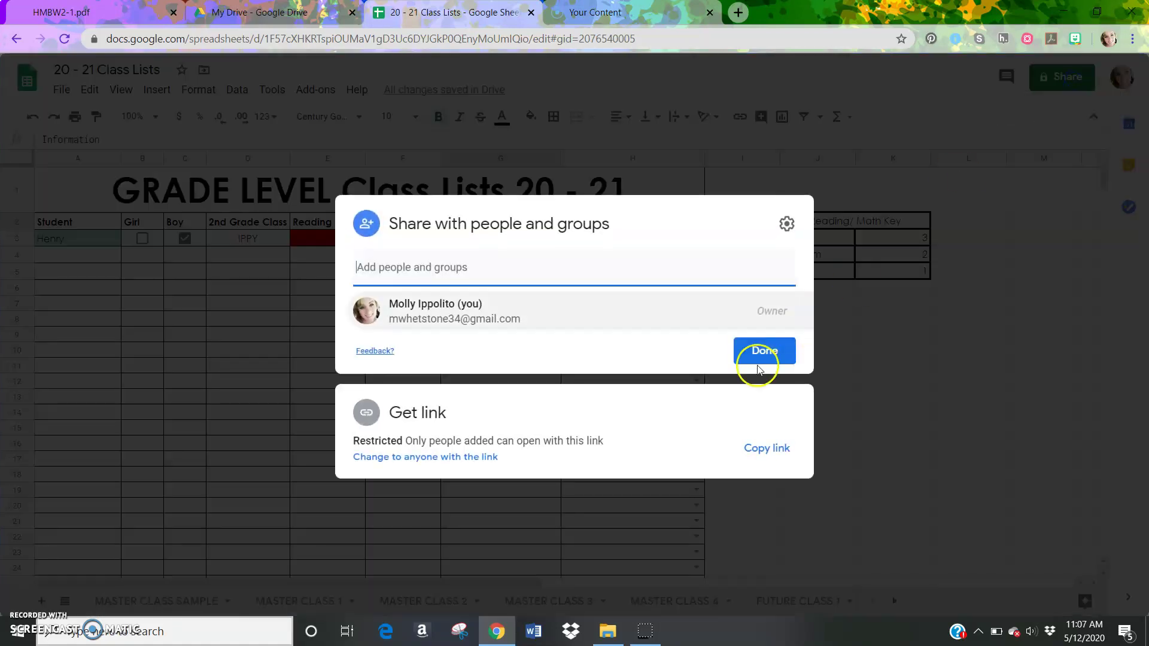
pyautogui.click(928, 450)
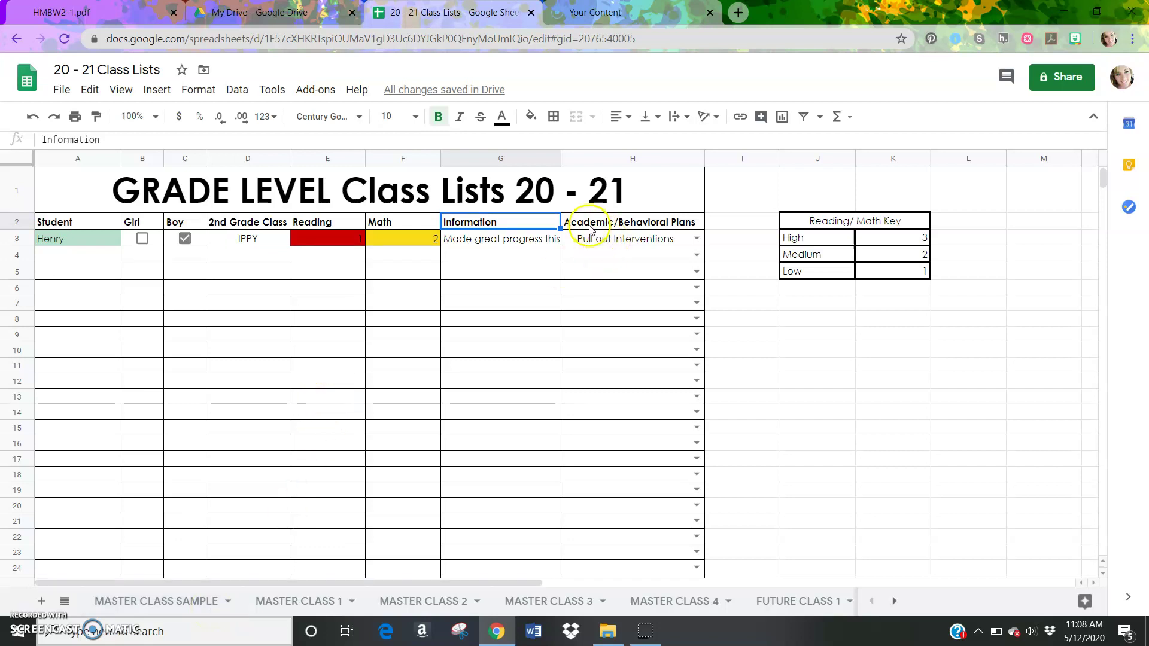
# View the plan choices in H3's dropdown, then close the list without changing it
pyautogui.click(585, 246)
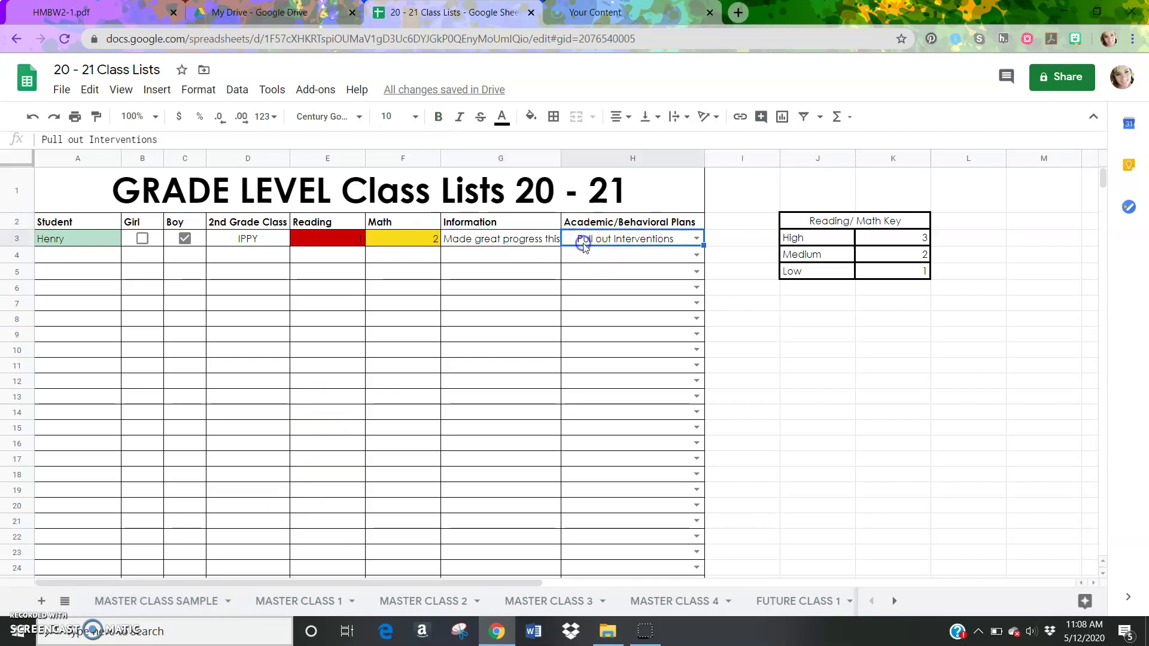
pyautogui.click(694, 239)
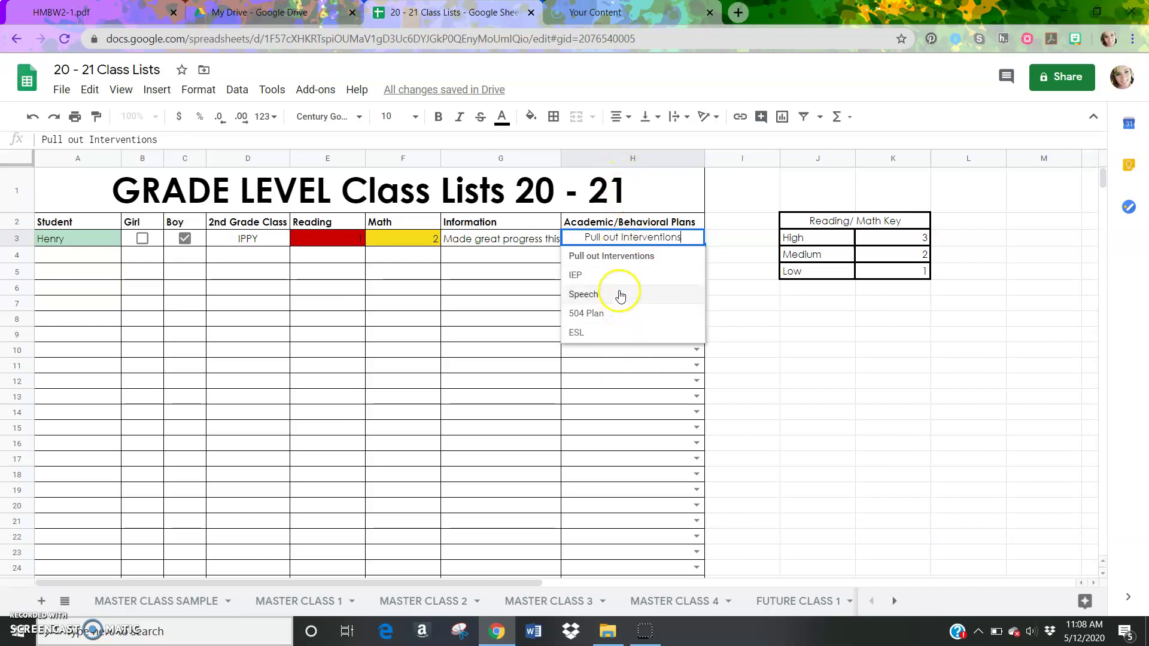
pyautogui.click(682, 238)
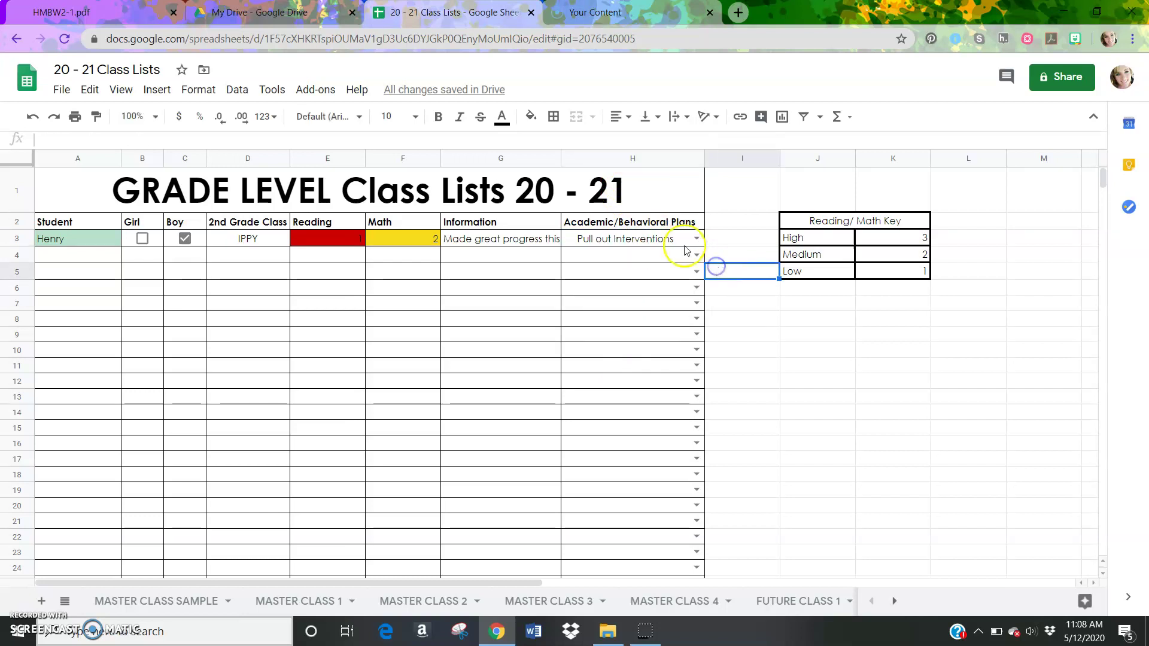
pyautogui.doubleClick(697, 237)
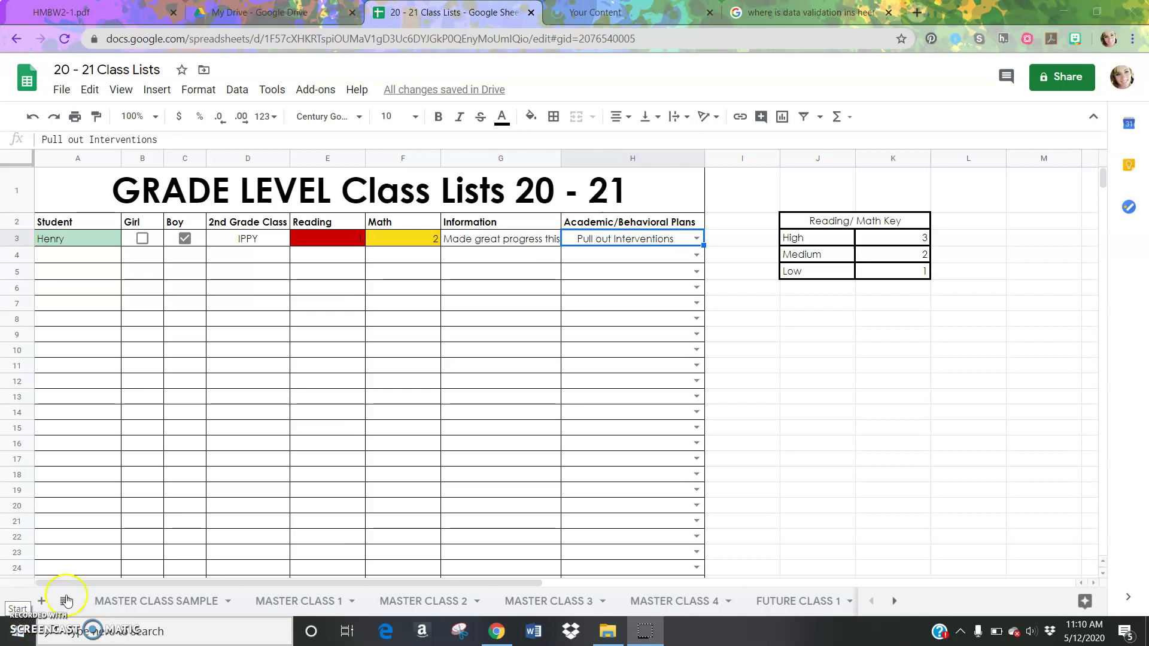
# Select the plans column cells H3:H26
pyautogui.click(611, 269)
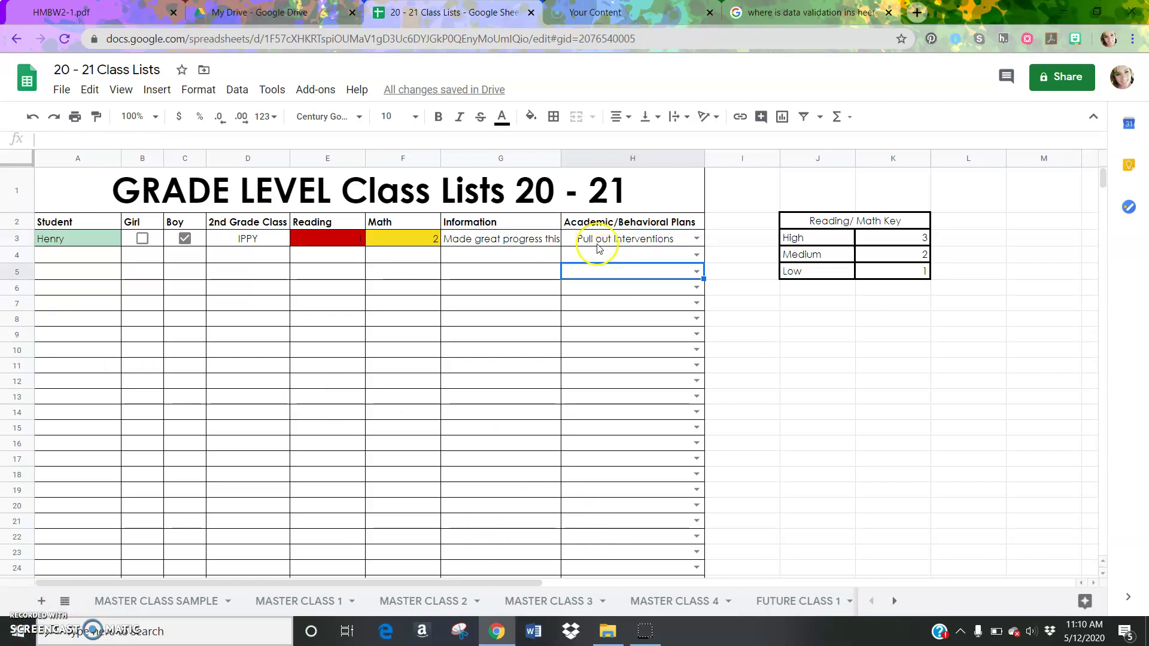
pyautogui.click(582, 244)
pyautogui.hotkey('shift', 'Down')
pyautogui.hotkey('shift', 'Down')
pyautogui.hotkey('shift', 'Down')
pyautogui.hotkey('shift', 'Down')
pyautogui.hotkey('shift', 'Down')
pyautogui.hotkey('shift', 'Down')
pyautogui.hotkey('shift', 'Down')
pyautogui.hotkey('shift', 'Down')
pyautogui.hotkey('shift', 'Down')
pyautogui.hotkey('shift', 'Down')
pyautogui.hotkey('shift', 'Down')
pyautogui.hotkey('shift', 'Down')
pyautogui.hotkey('shift', 'Down')
pyautogui.hotkey('shift', 'Down')
pyautogui.hotkey('shift', 'Down')
pyautogui.hotkey('shift', 'Down')
pyautogui.hotkey('shift', 'Down')
pyautogui.hotkey('shift', 'Down')
pyautogui.hotkey('shift', 'Down')
pyautogui.hotkey('shift', 'Down')
pyautogui.hotkey('shift', 'Down')
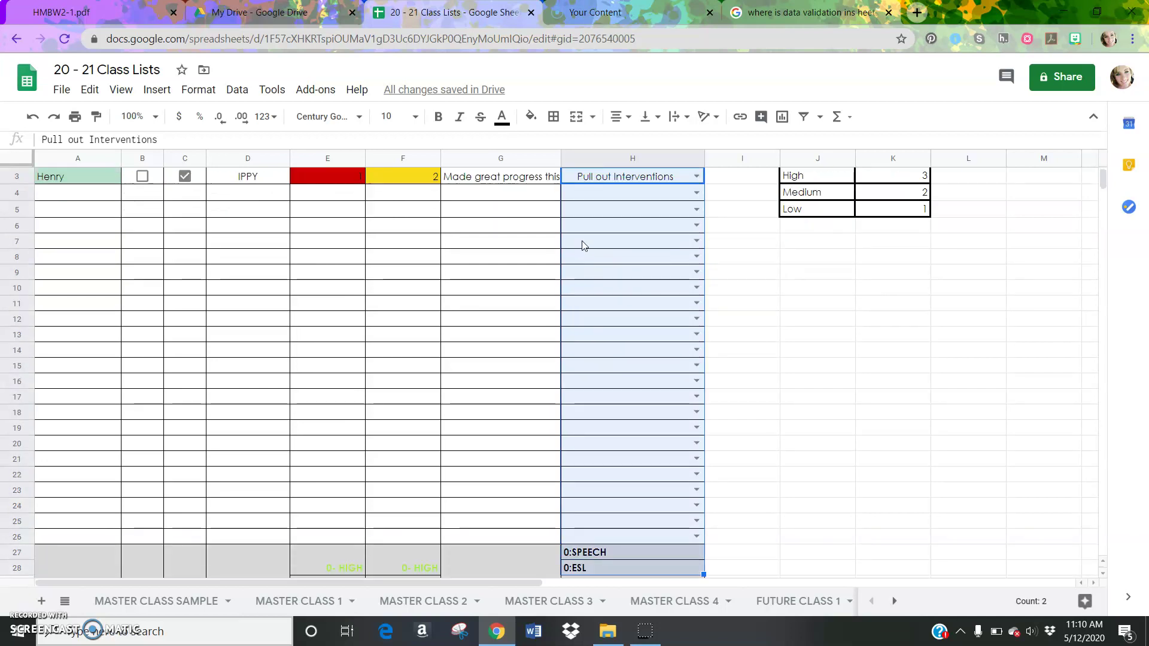
pyautogui.hotkey('shift', 'Up')
pyautogui.hotkey('shift', 'Up')
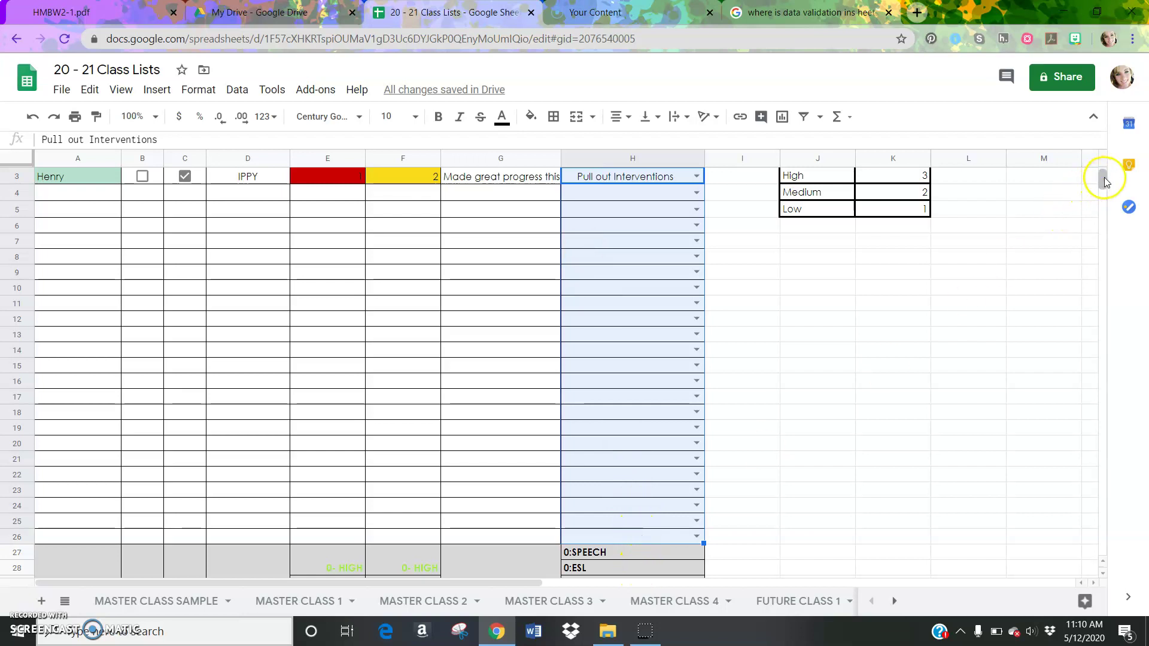
pyautogui.scroll(1, 1106, 180)
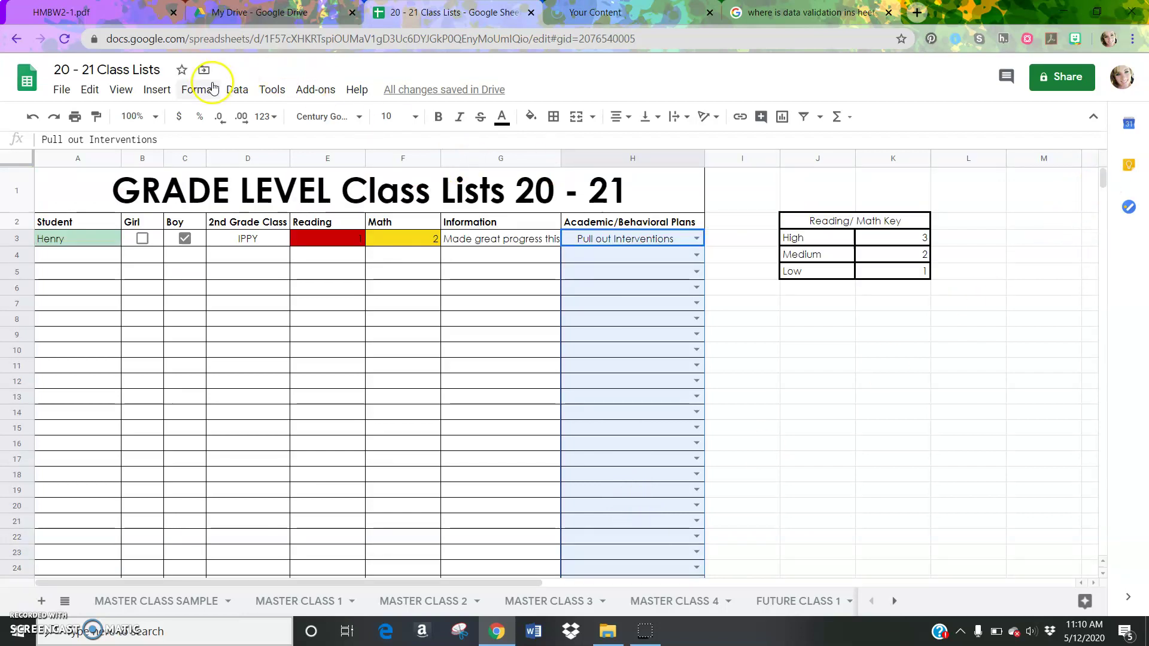
# In Data validation, keep List of items, append 'Behavioral Plan' to the allowed items, and save
pyautogui.click(236, 89)
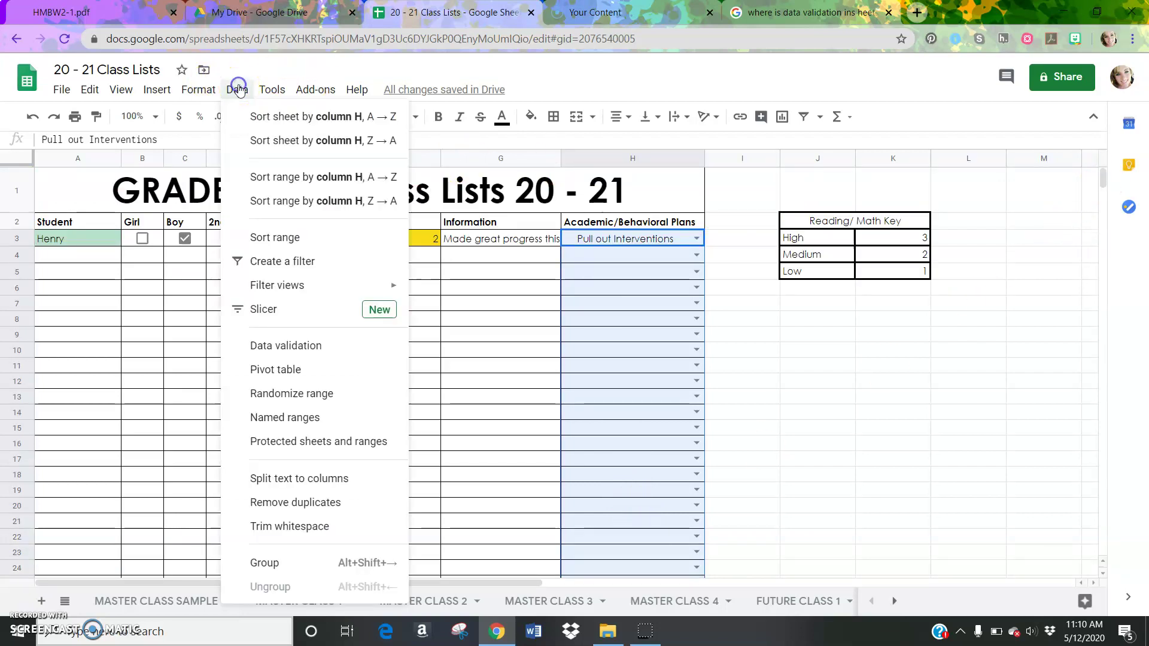
pyautogui.click(274, 346)
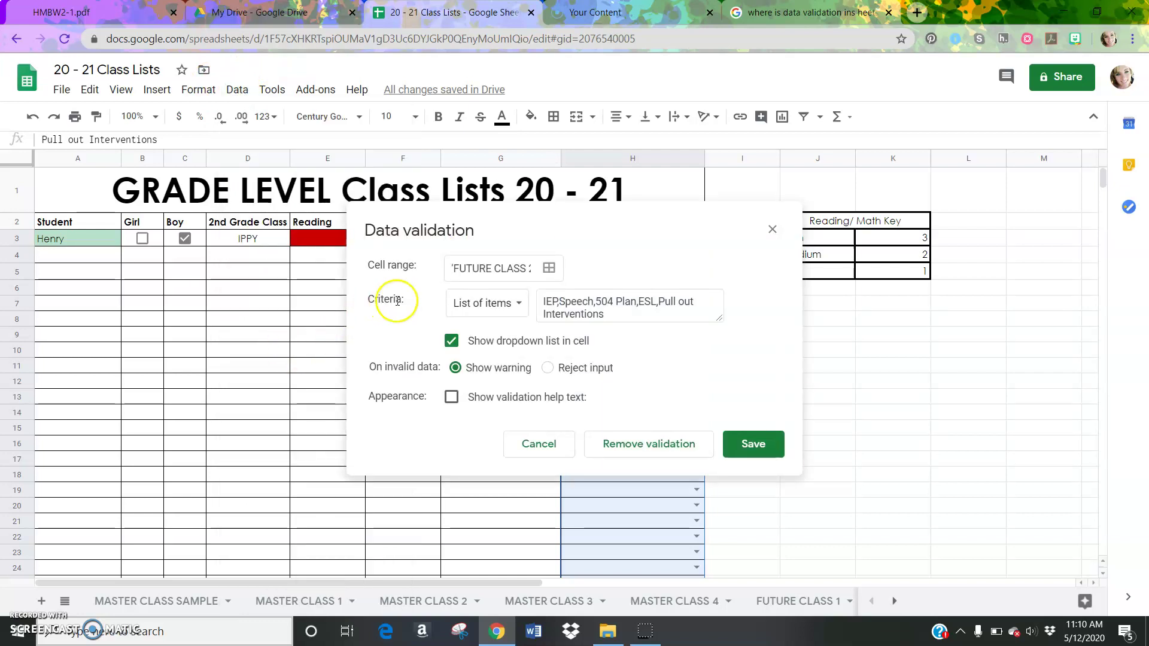
pyautogui.click(515, 306)
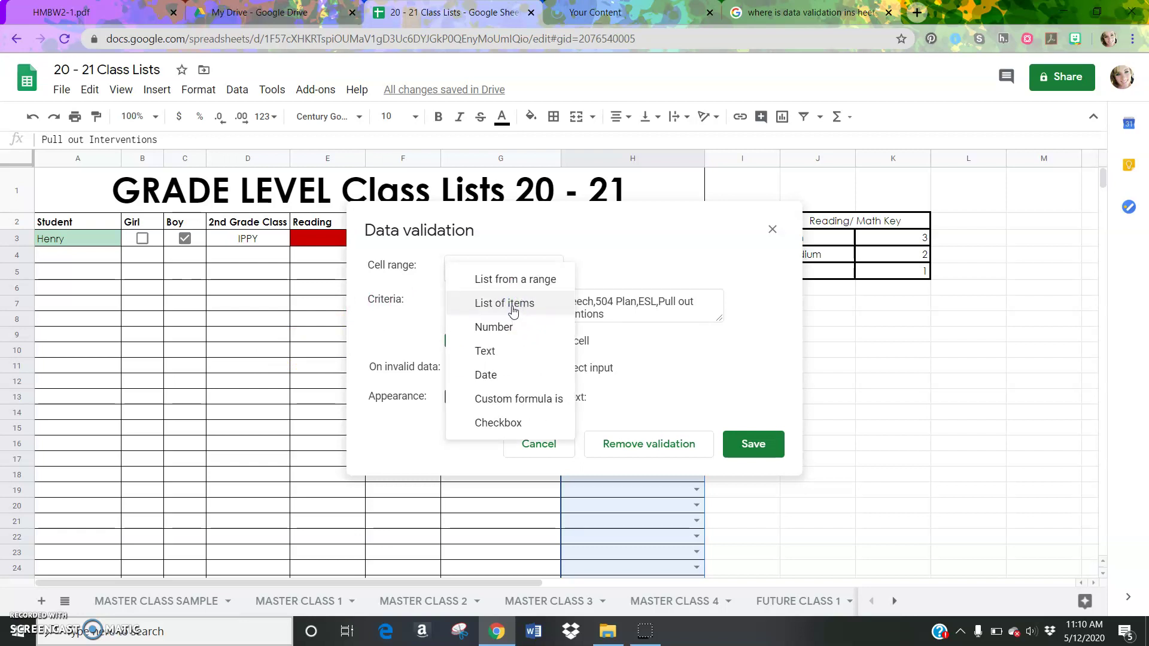
pyautogui.click(513, 310)
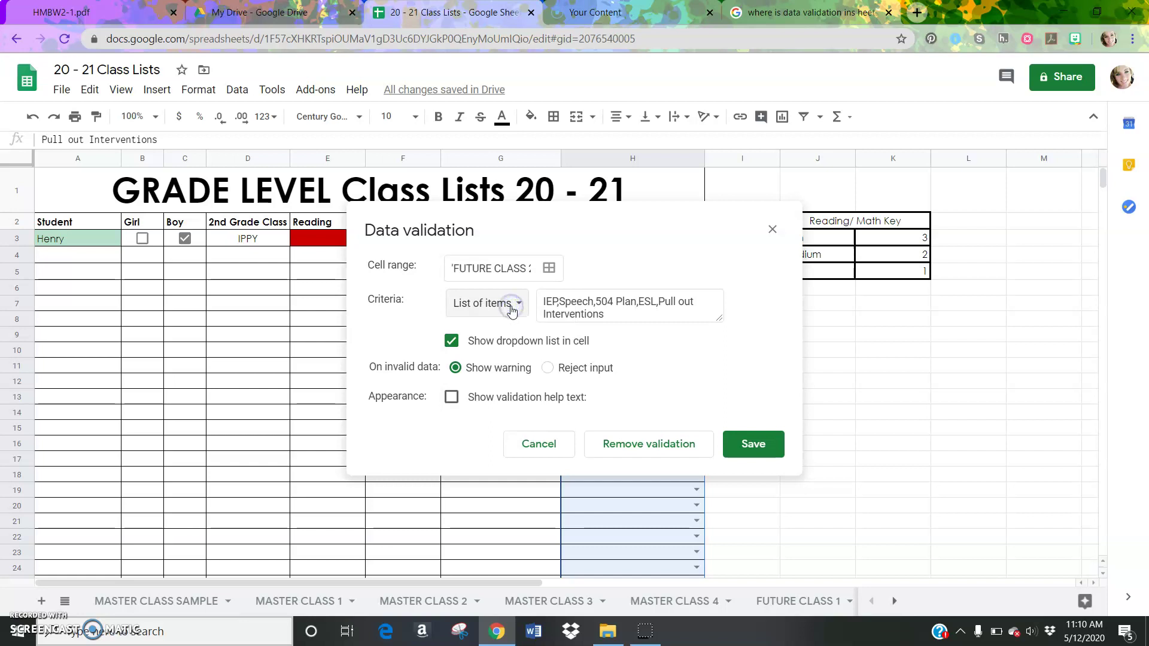
pyautogui.click(609, 315)
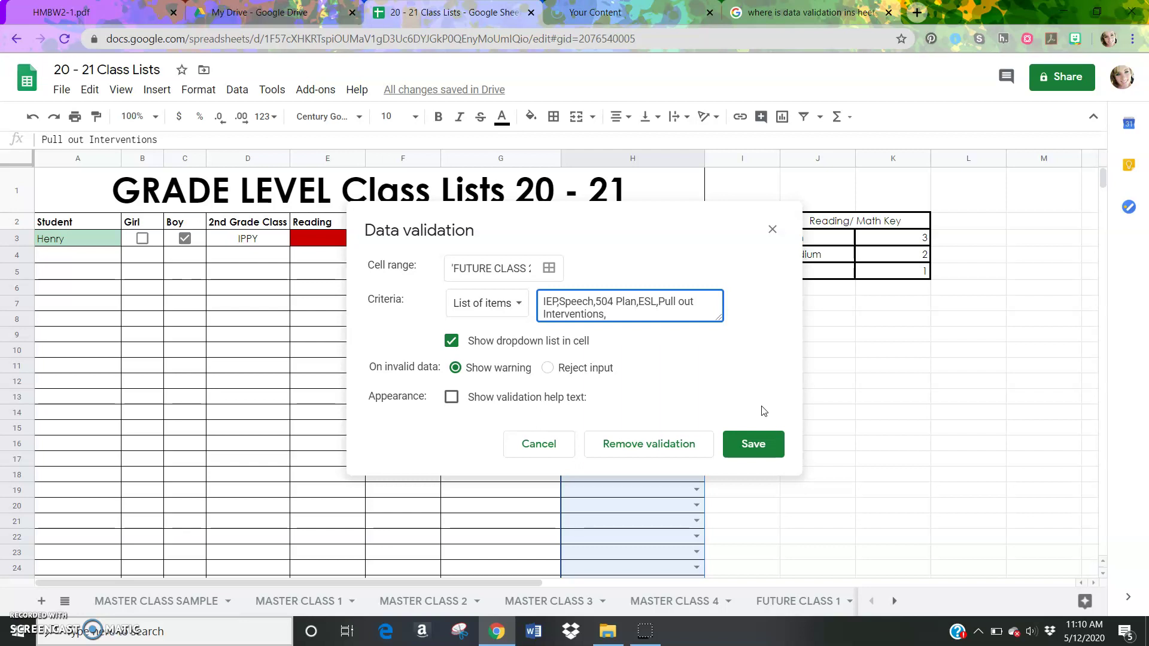
pyautogui.write('Behavioral Plan')
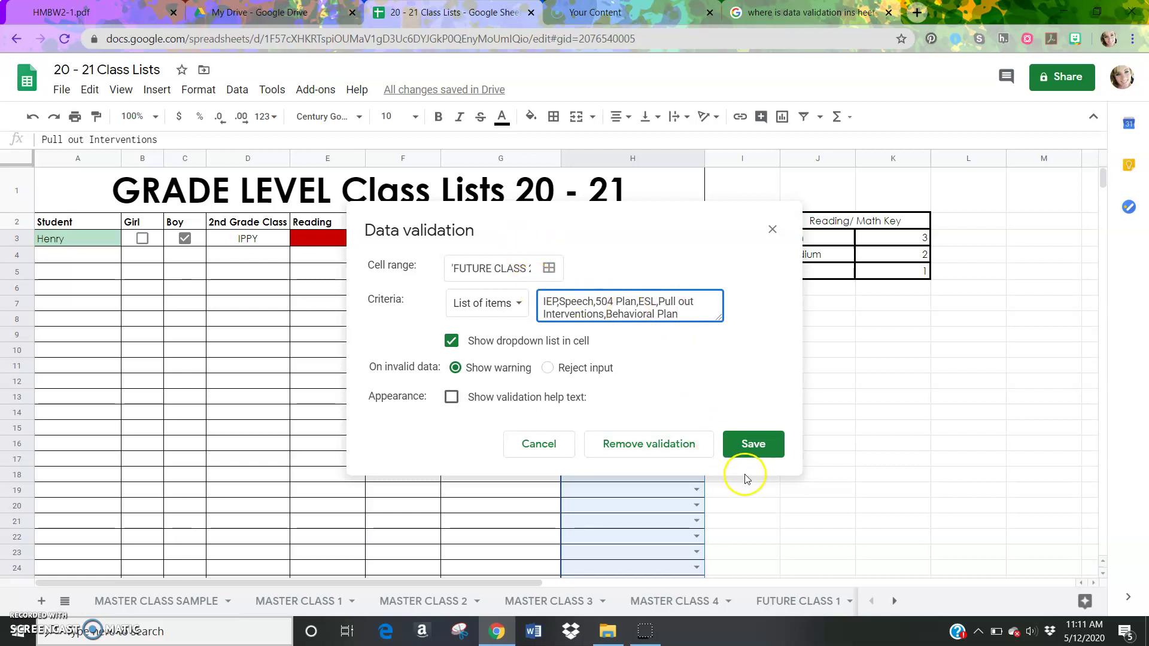
pyautogui.click(751, 444)
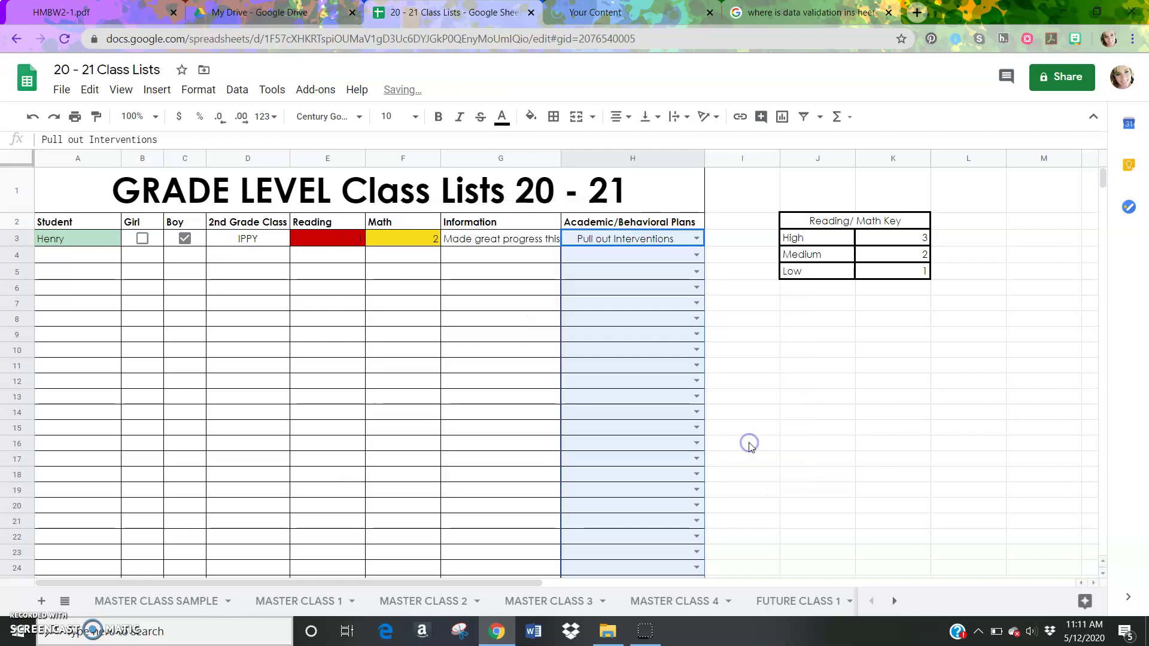
# Check the plan choices in H6 and H3, then select H3:H24
pyautogui.click(696, 287)
pyautogui.click(696, 239)
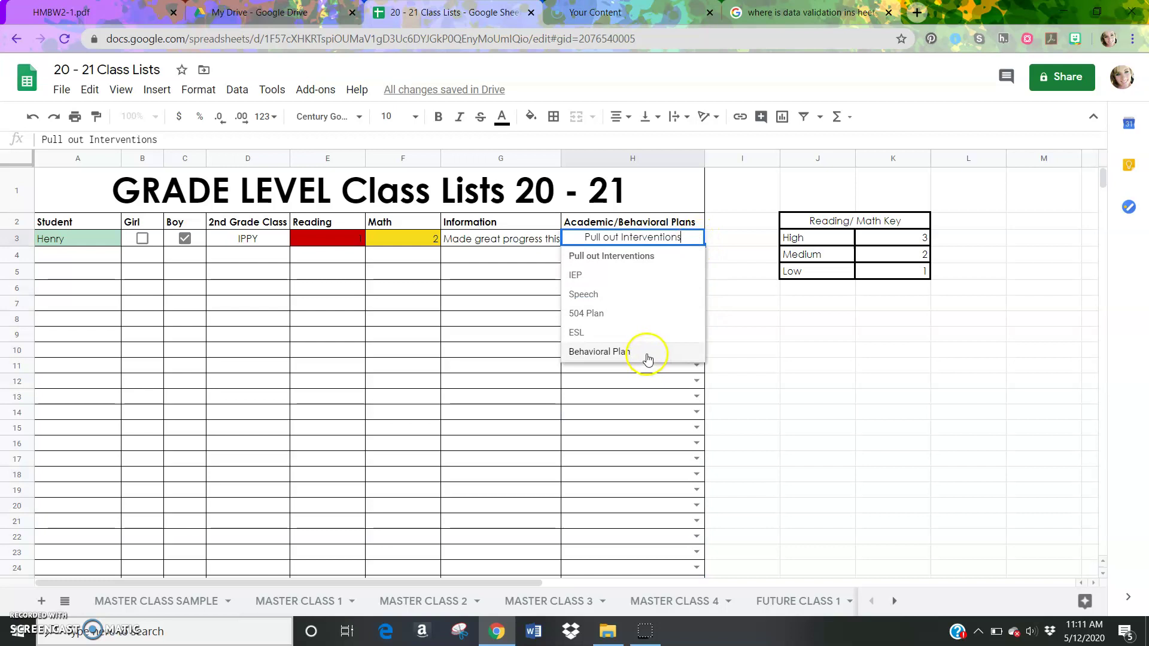
pyautogui.click(751, 362)
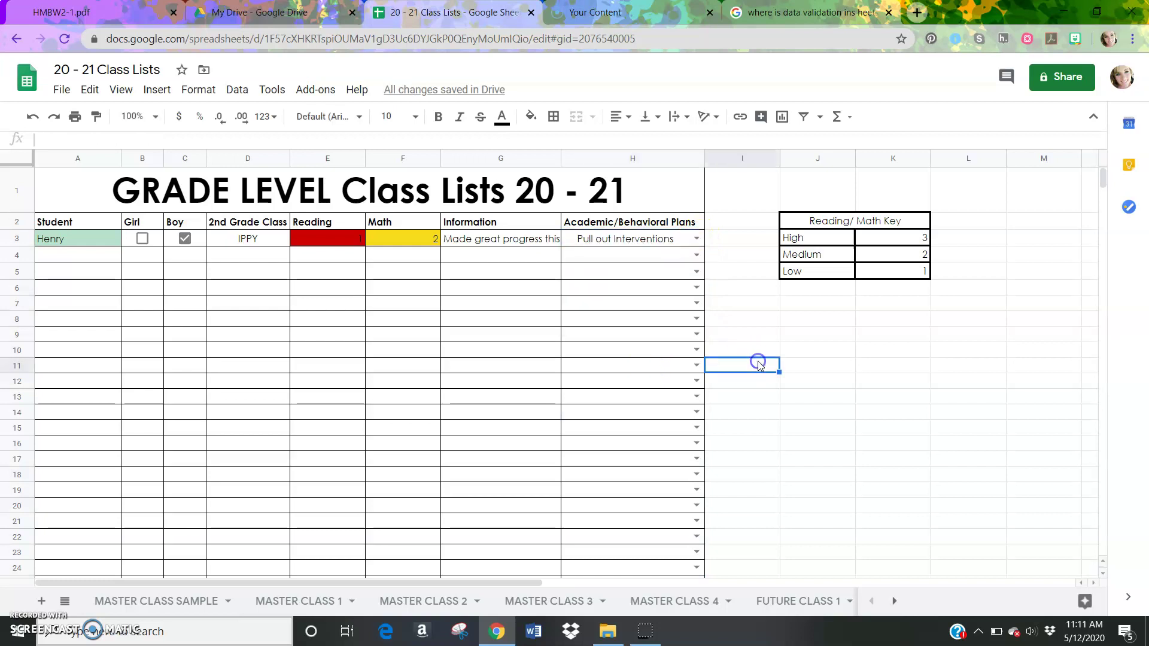
pyautogui.click(580, 239)
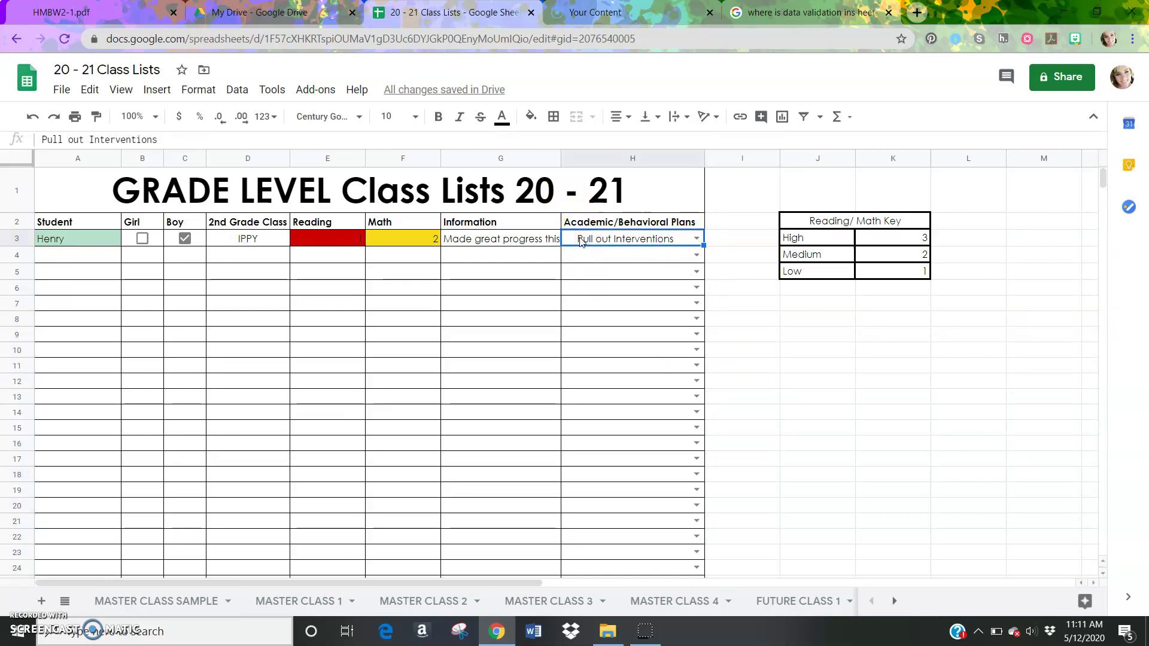
pyautogui.hotkey('shift', 'Down')
pyautogui.hotkey('shift', 'Down')
pyautogui.hotkey('shift', 'Down')
pyautogui.hotkey('shift', 'Down')
pyautogui.hotkey('shift', 'Down')
pyautogui.hotkey('shift', 'Down')
pyautogui.hotkey('shift', 'Down')
pyautogui.hotkey('shift', 'Down')
pyautogui.hotkey('shift', 'Down')
pyautogui.hotkey('shift', 'Down')
pyautogui.hotkey('shift', 'Down')
pyautogui.hotkey('shift', 'Down')
pyautogui.hotkey('shift', 'Down')
pyautogui.hotkey('shift', 'Down')
pyautogui.hotkey('shift', 'Down')
pyautogui.hotkey('shift', 'Down')
pyautogui.hotkey('shift', 'Down')
pyautogui.hotkey('shift', 'Down')
pyautogui.hotkey('shift', 'Down')
pyautogui.hotkey('shift', 'Down')
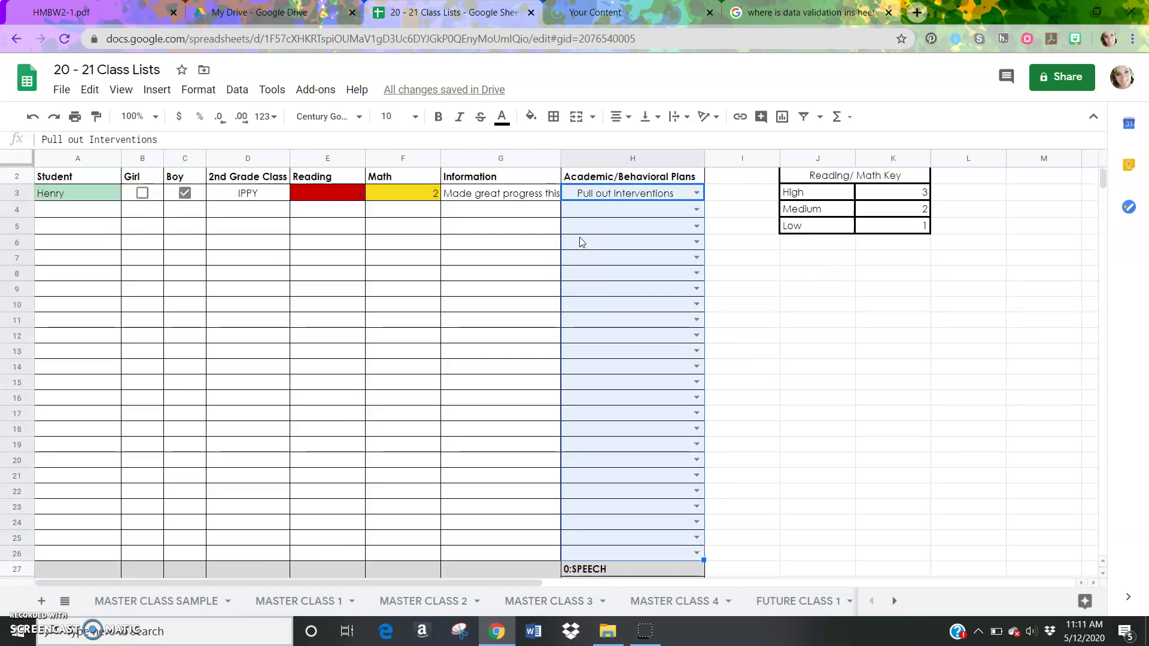
# Delete 'Behavioral Plan' from the data validation items, leaving IEP, Speech, 504 Plan, ESL, Pull out Interventions, and save
pyautogui.click(237, 90)
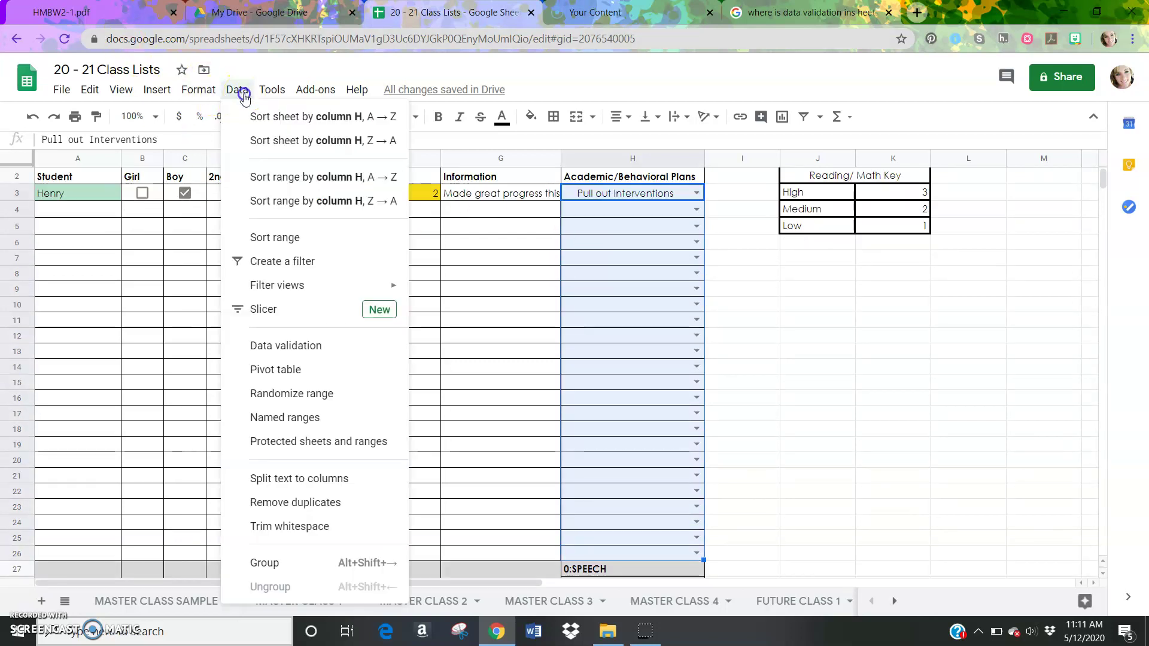
pyautogui.click(301, 345)
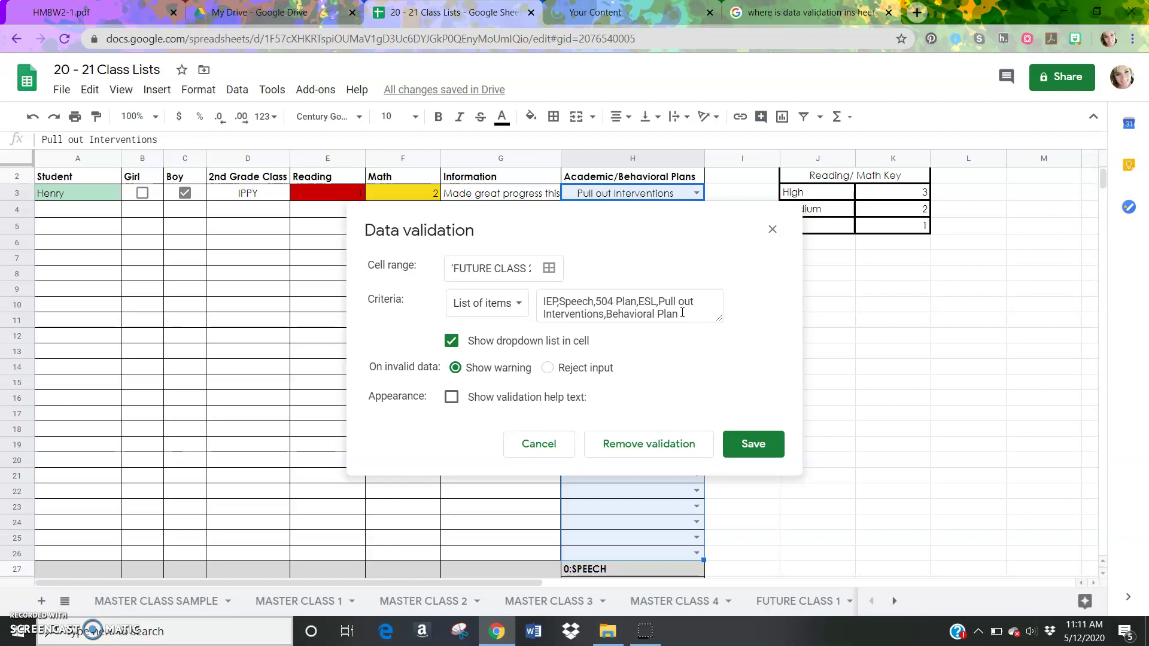
pyautogui.click(682, 312)
pyautogui.press('BackSpace')
pyautogui.press('BackSpace')
pyautogui.press('BackSpace')
pyautogui.press('BackSpace')
pyautogui.press('BackSpace')
pyautogui.press('BackSpace')
pyautogui.press('BackSpace')
pyautogui.press('BackSpace')
pyautogui.press('BackSpace')
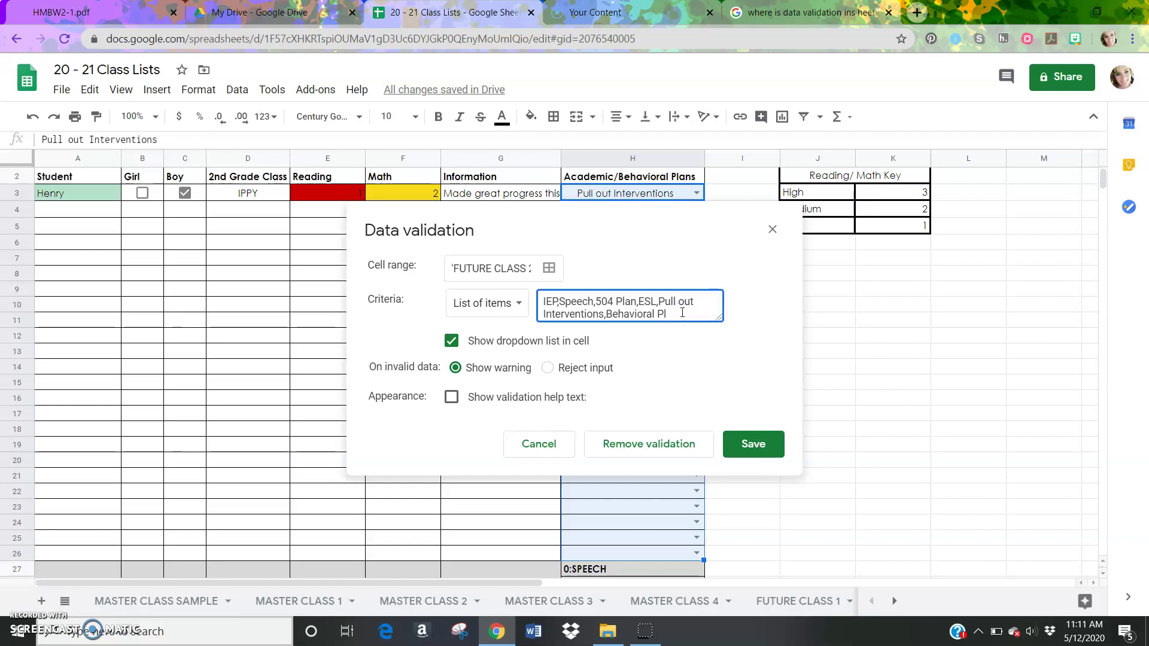
pyautogui.press('BackSpace')
pyautogui.press('BackSpace')
pyautogui.press('BackSpace')
pyautogui.press('BackSpace')
pyautogui.press('BackSpace')
pyautogui.press('BackSpace')
pyautogui.click(752, 443)
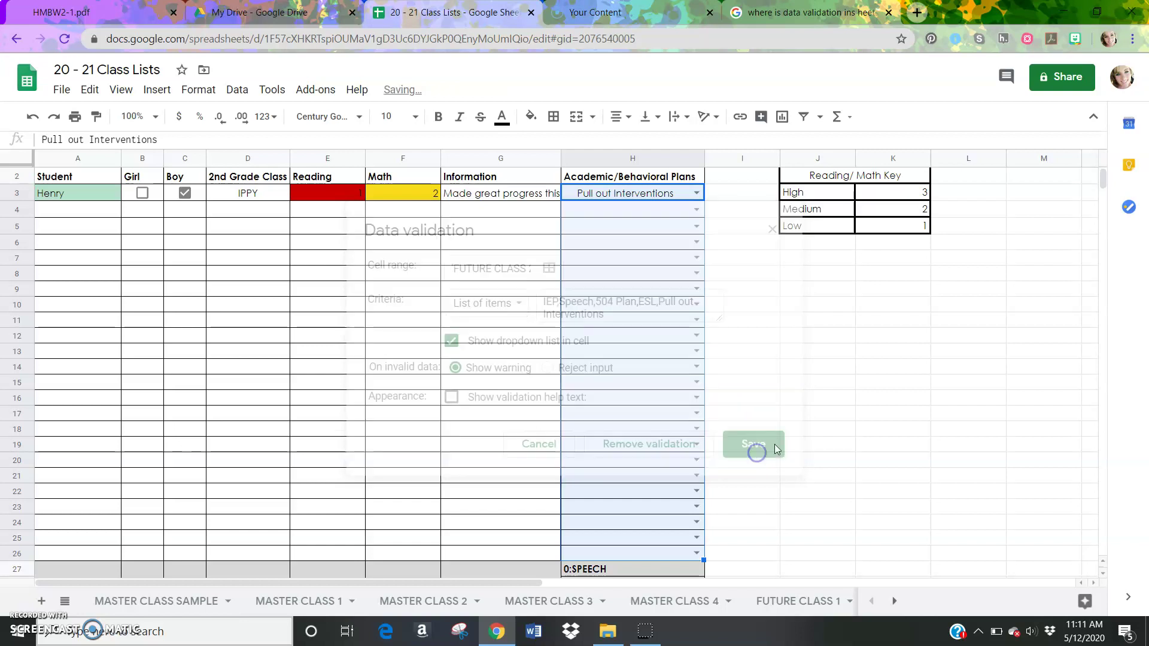
pyautogui.click(800, 435)
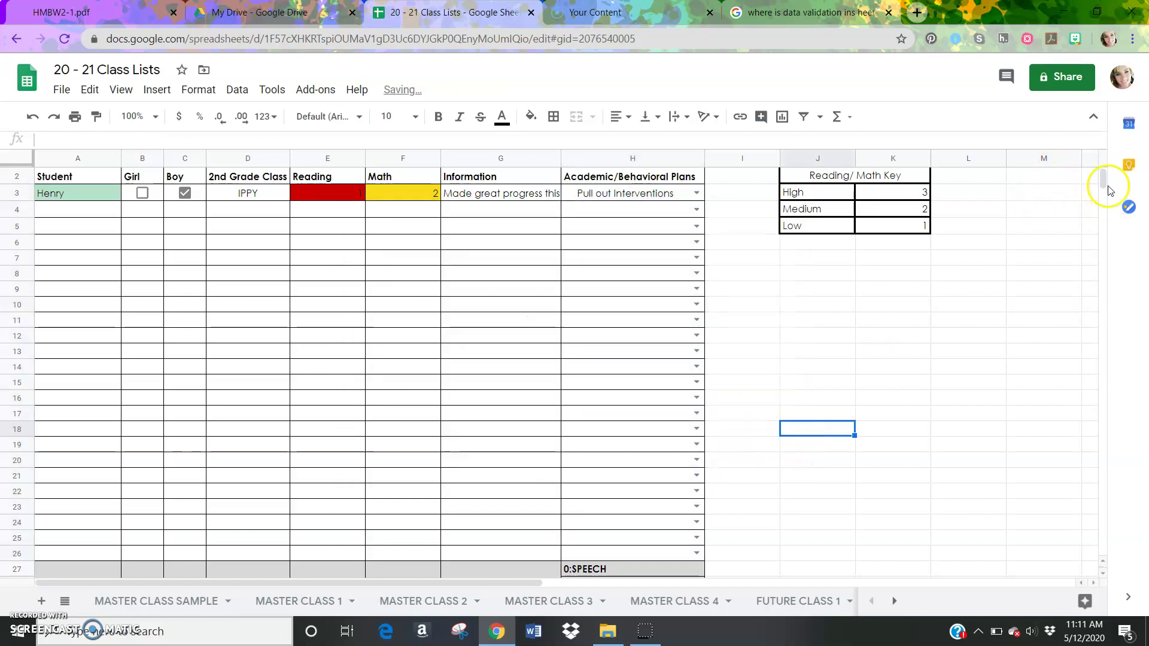
# Go to the MASTER CLASS SAMPLE sheet with the full 2nd grade class list
pyautogui.scroll(1, 1102, 172)
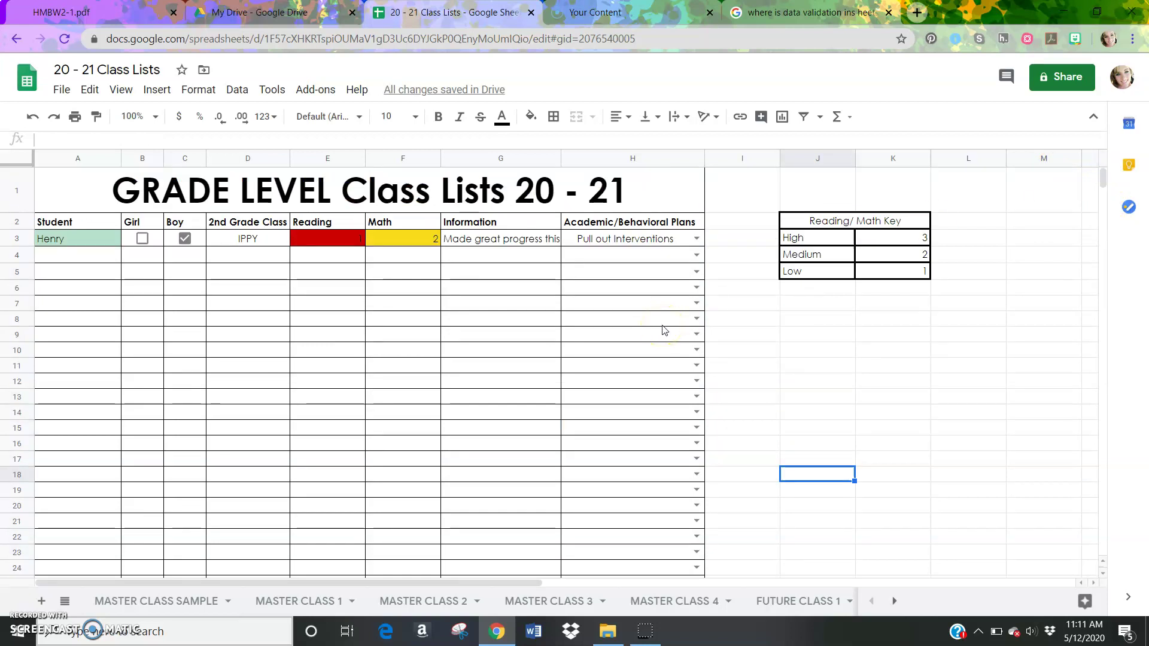
pyautogui.click(160, 608)
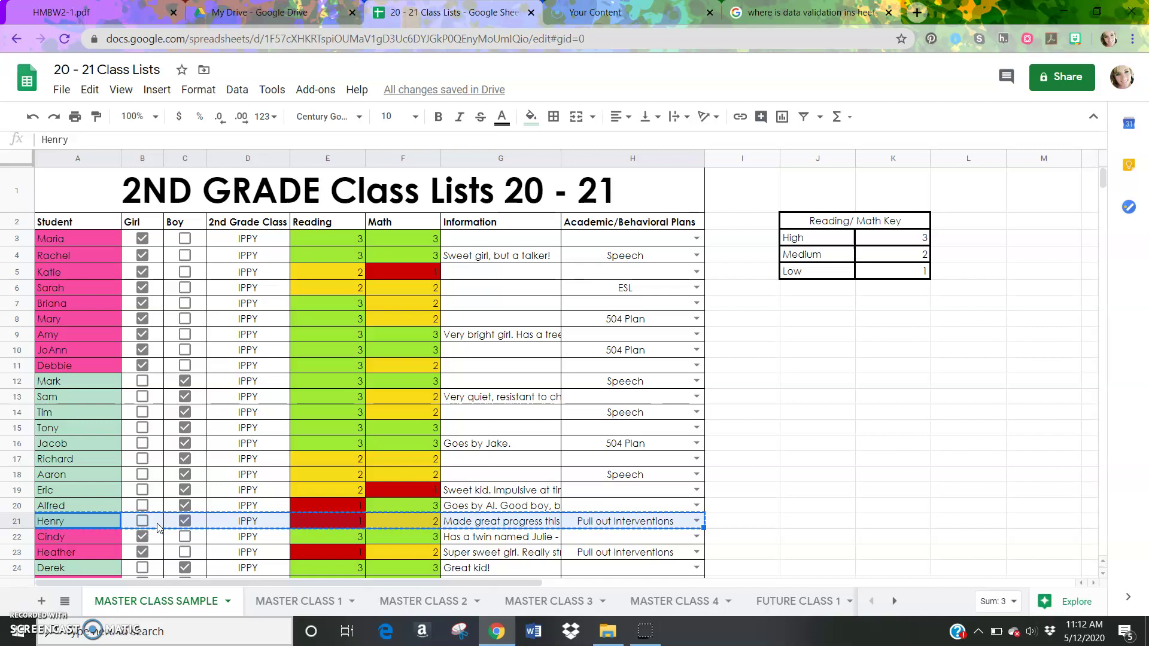
pyautogui.click(21, 621)
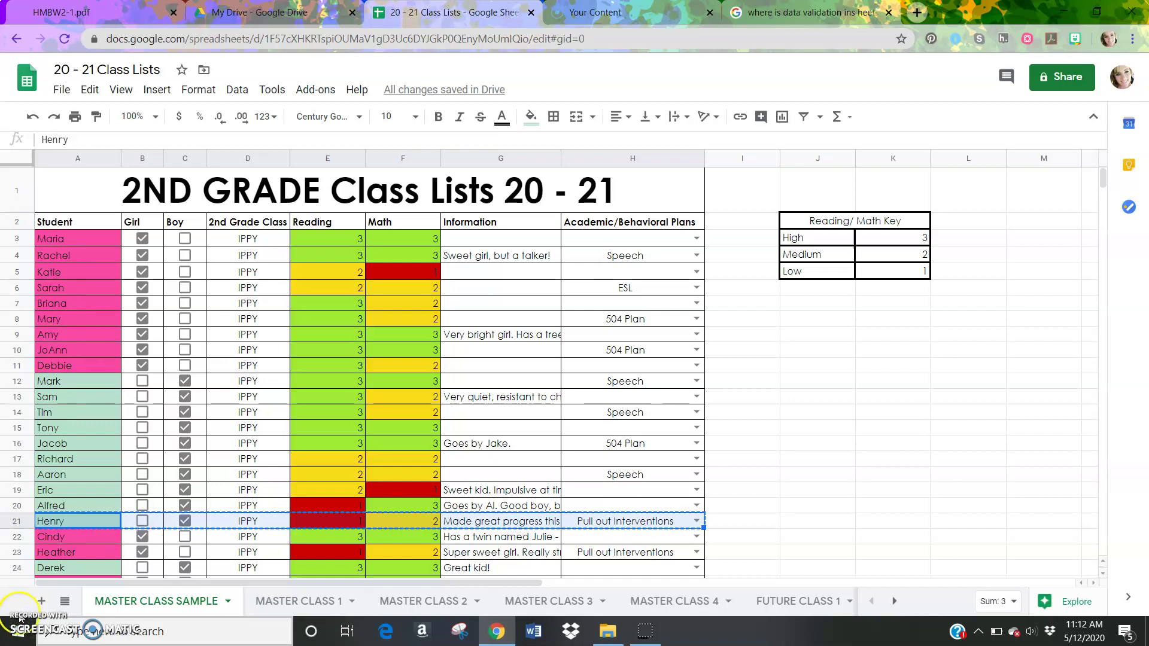